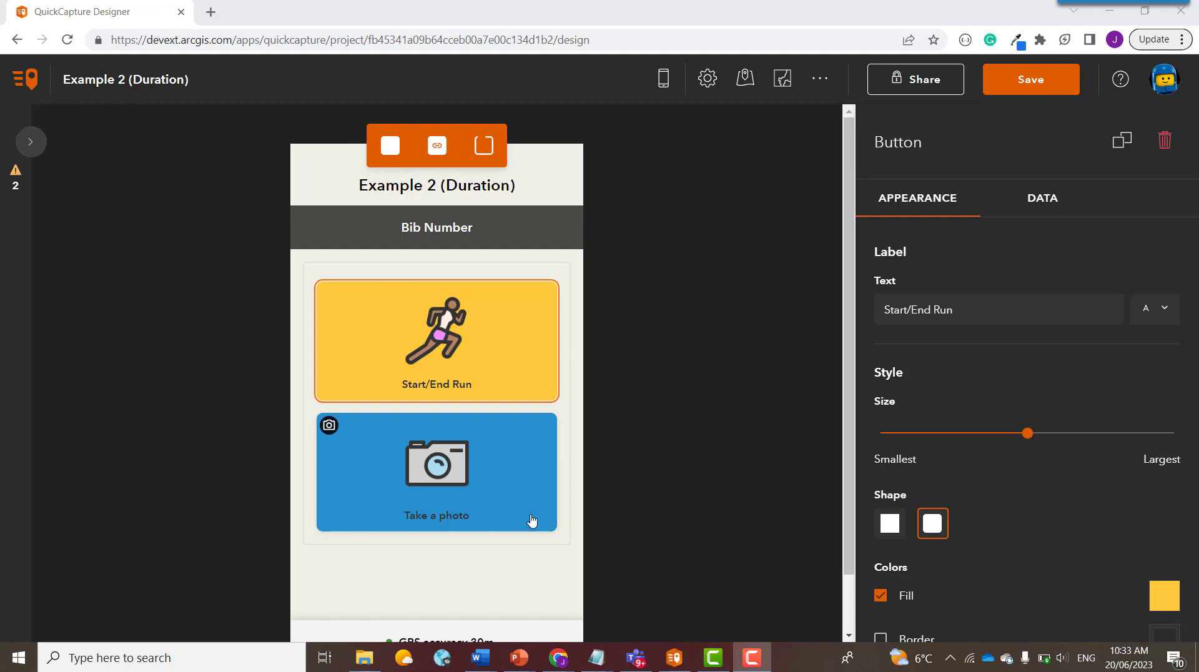
# Step: Select the Start/End Run button and review its Routes layer capture fields down to Duration (mins)
pyautogui.click(434, 353)
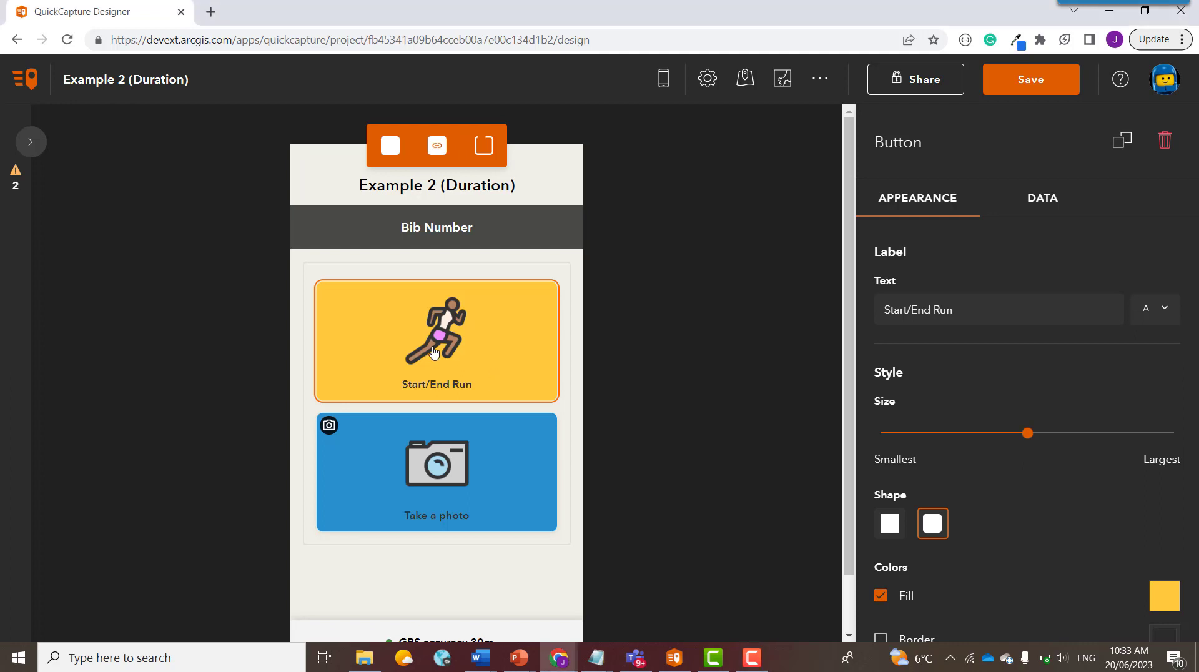
pyautogui.click(1053, 201)
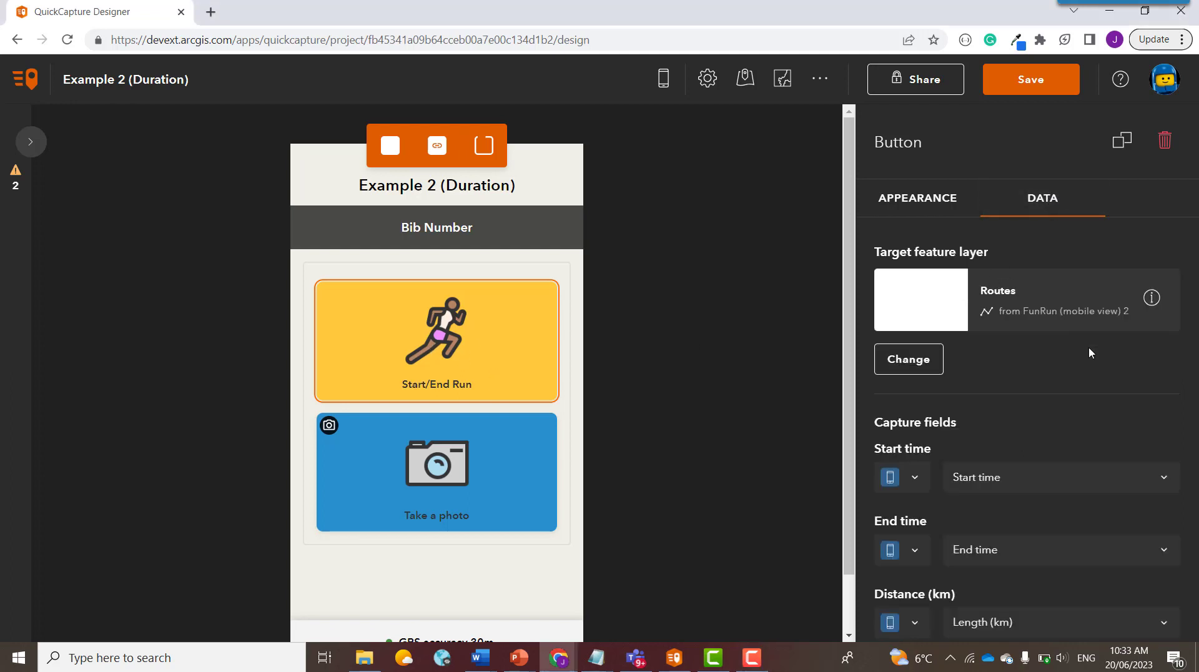
pyautogui.scroll(-1, 1087, 354)
pyautogui.scroll(-1, 1044, 342)
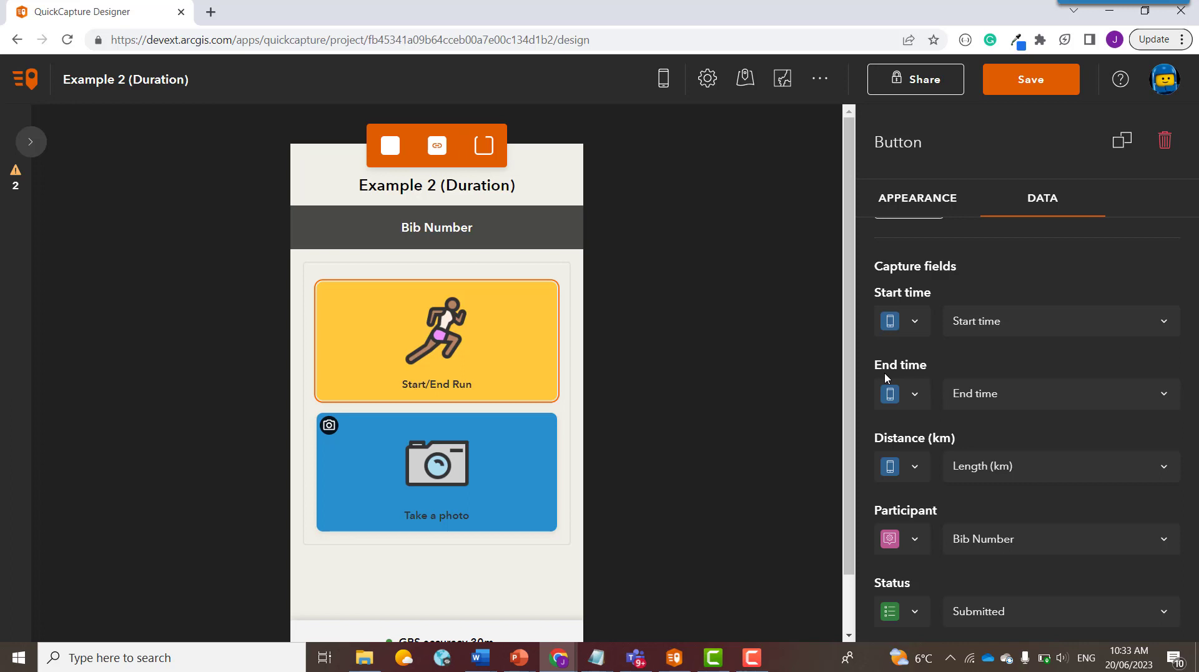
pyautogui.scroll(-5, 887, 387)
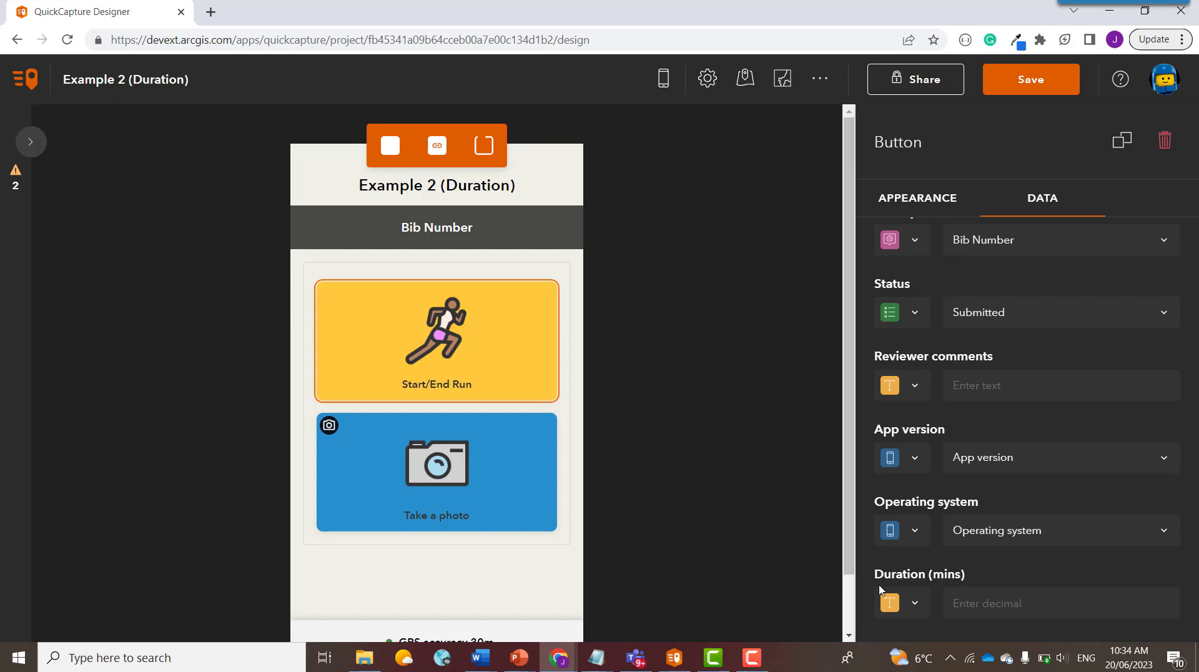
pyautogui.scroll(7, 880, 590)
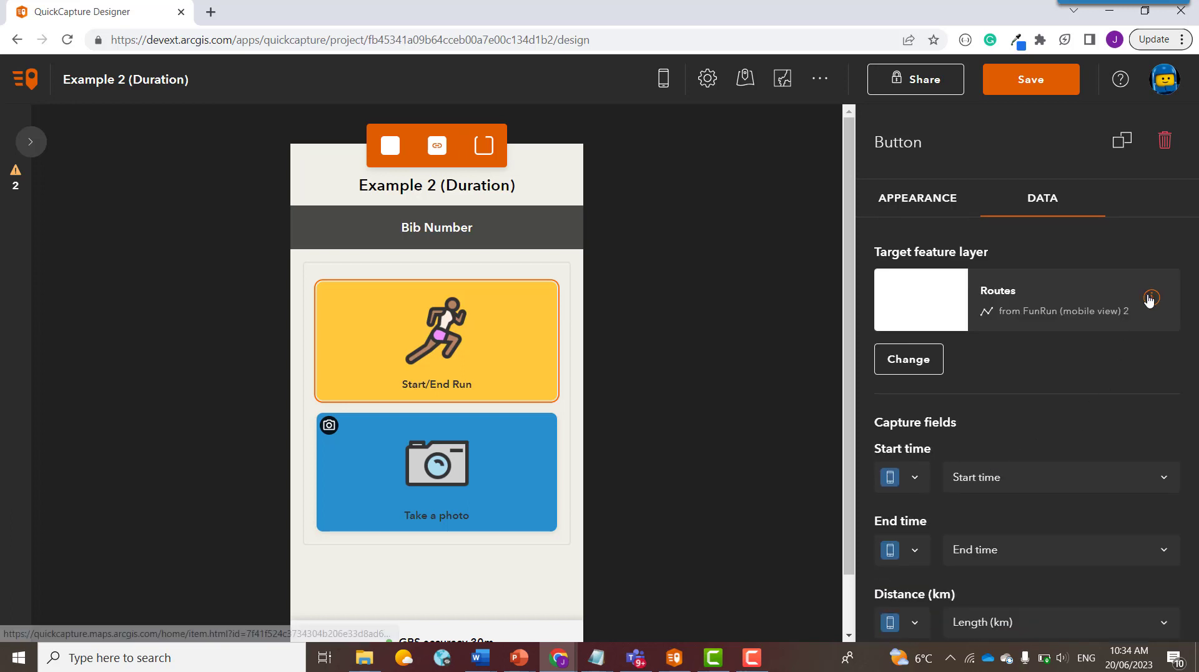
# Step: Show the FunRun (mobile view) 2 Routes table with its eight runs and Duration (mins) values
pyautogui.click(1150, 298)
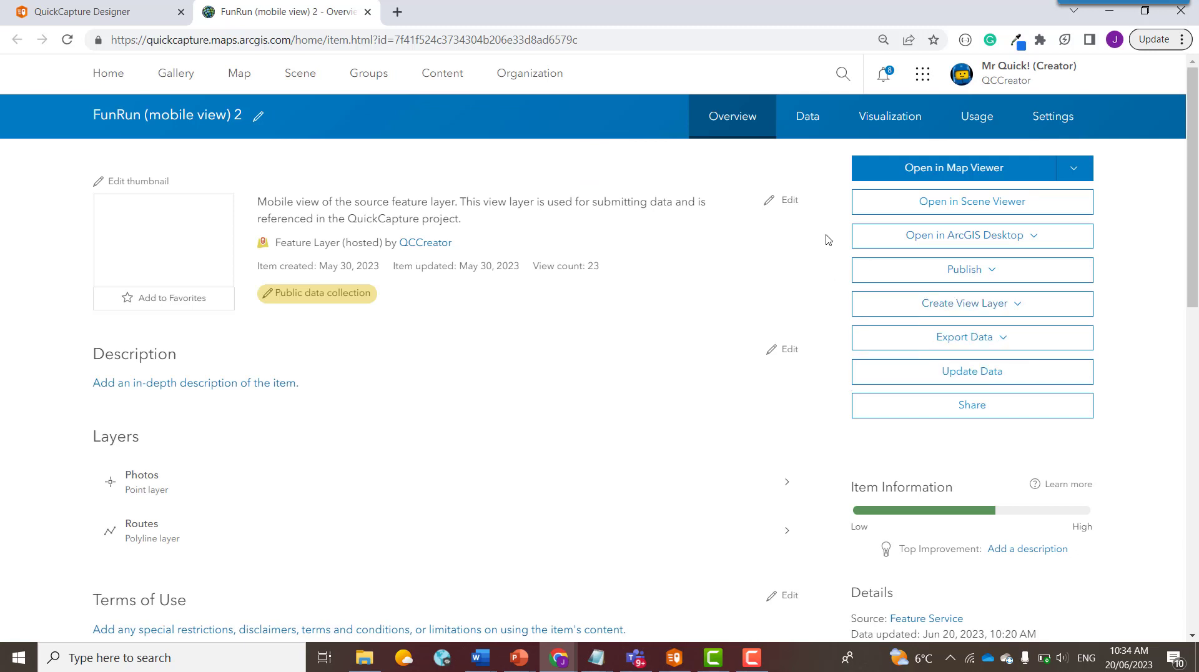
pyautogui.click(806, 119)
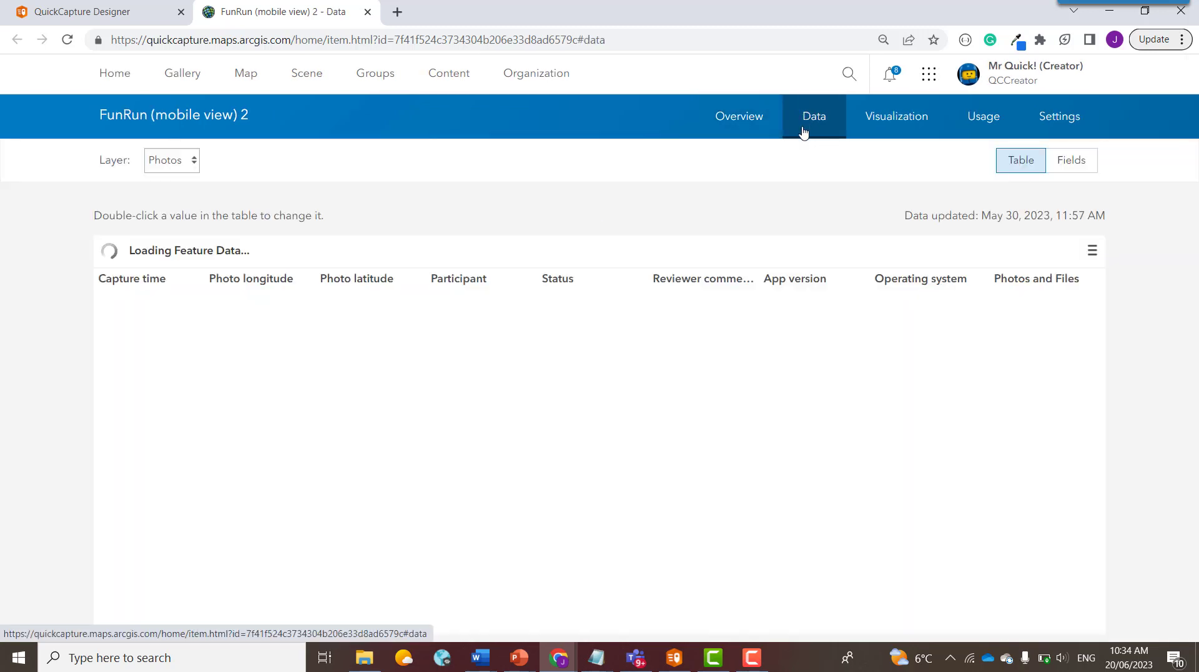
pyautogui.click(193, 166)
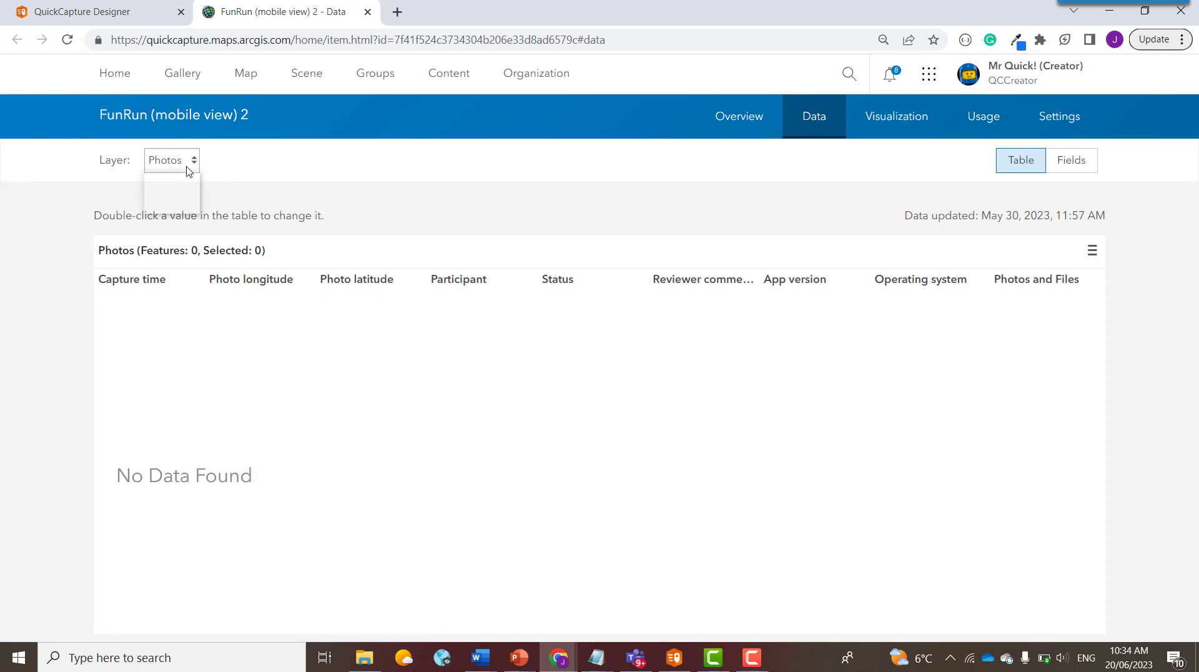
pyautogui.click(179, 203)
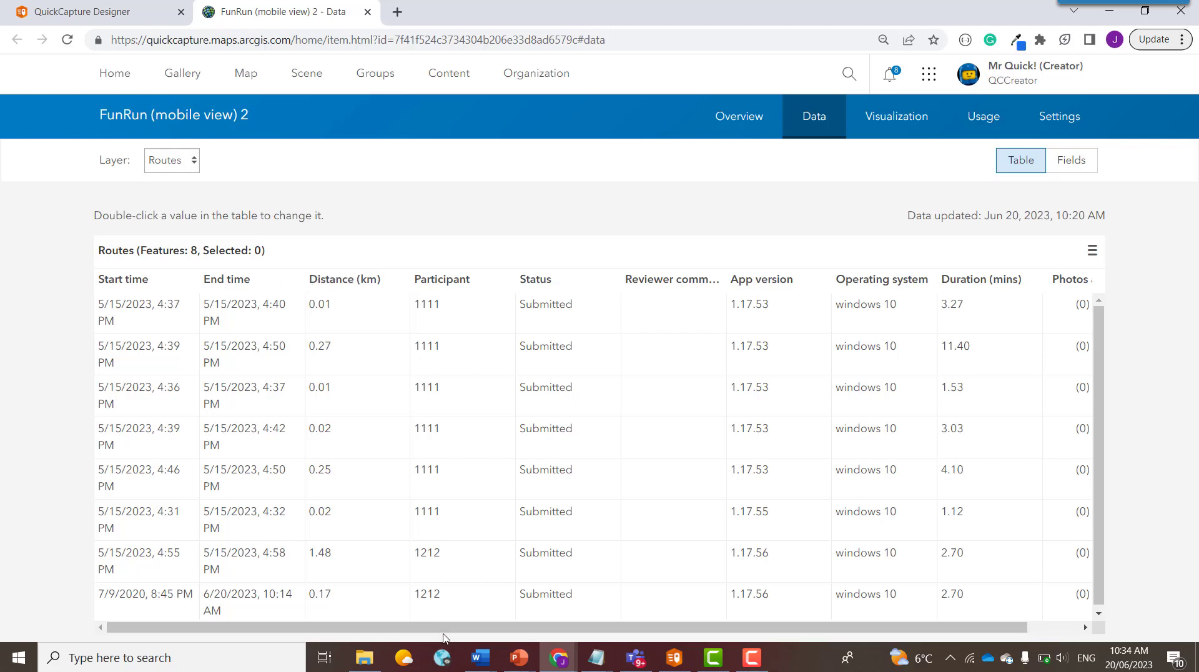
pyautogui.moveTo(446, 627); pyautogui.dragTo(654, 652)
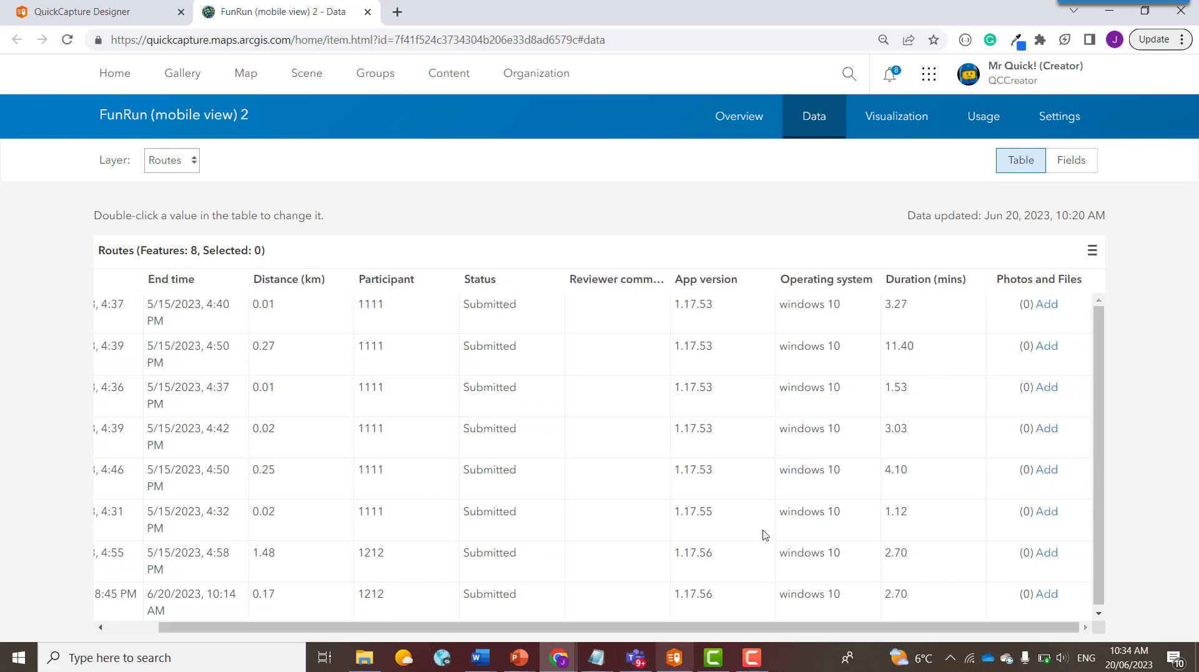
# Step: Open an Arcade Calculate Field expression for the Duration (mins) column
pyautogui.click(926, 281)
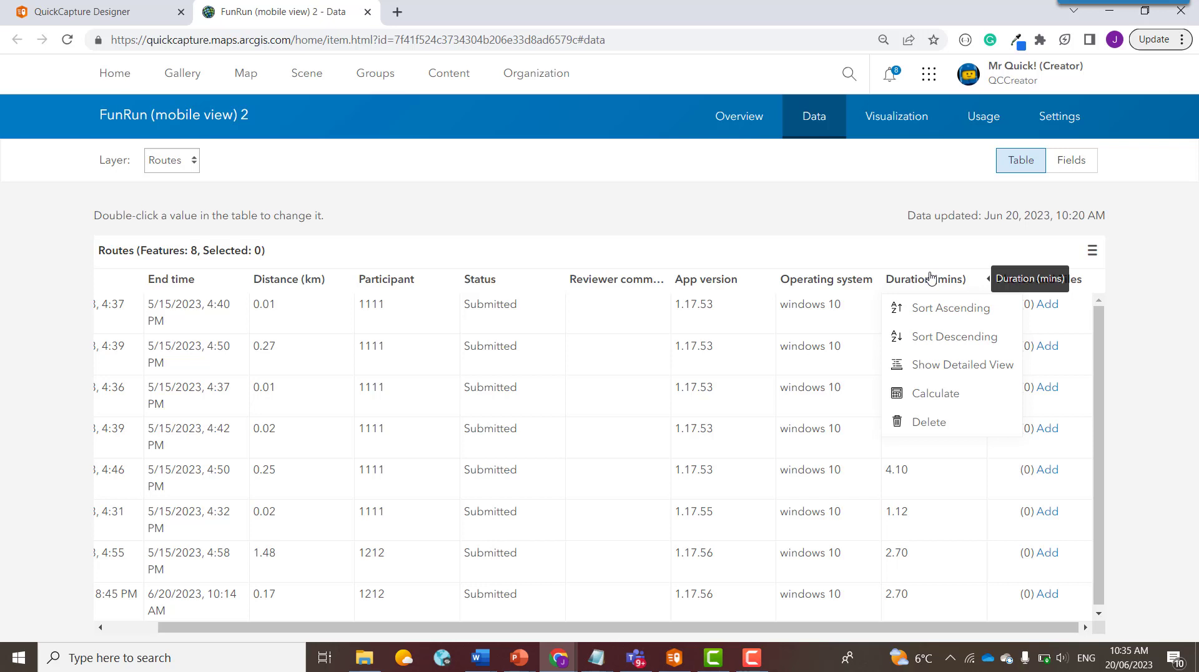
pyautogui.click(930, 393)
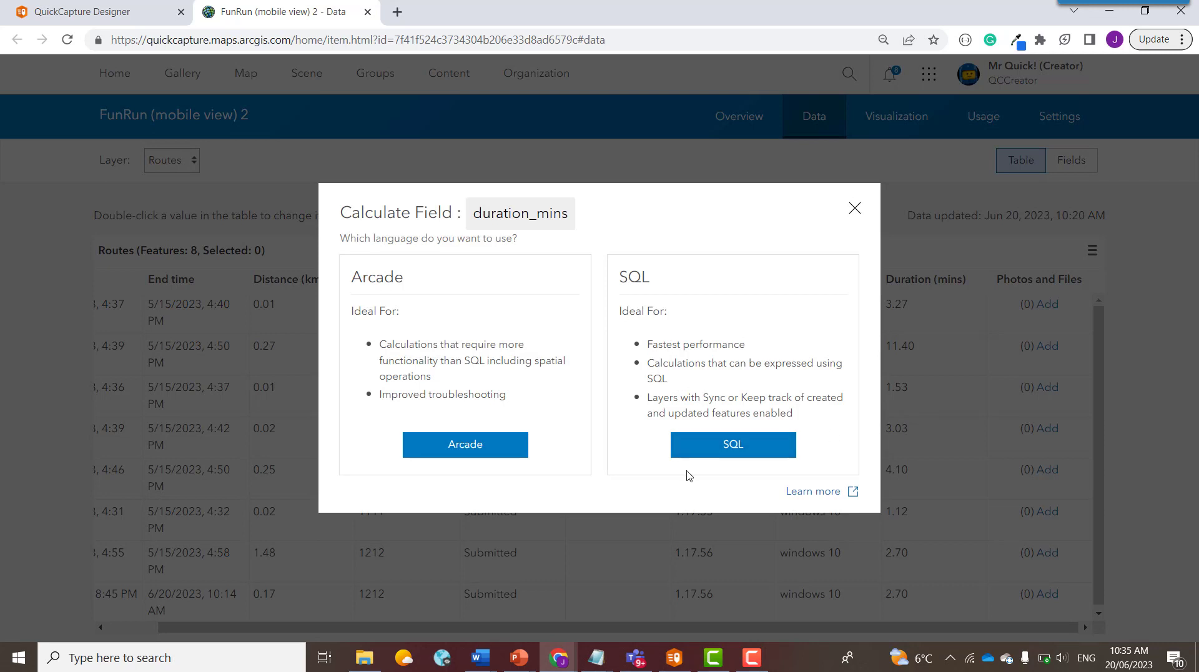
pyautogui.click(463, 445)
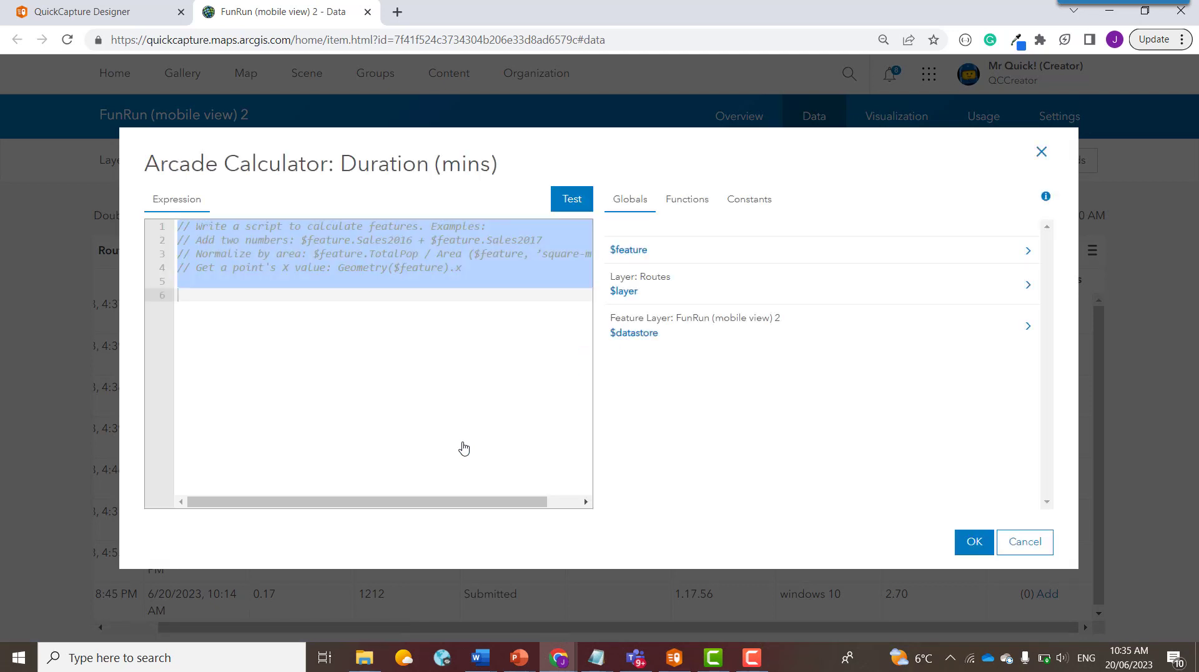
# Step: Search the Arcade functions for datediff and insert the DateDiff template
pyautogui.click(687, 211)
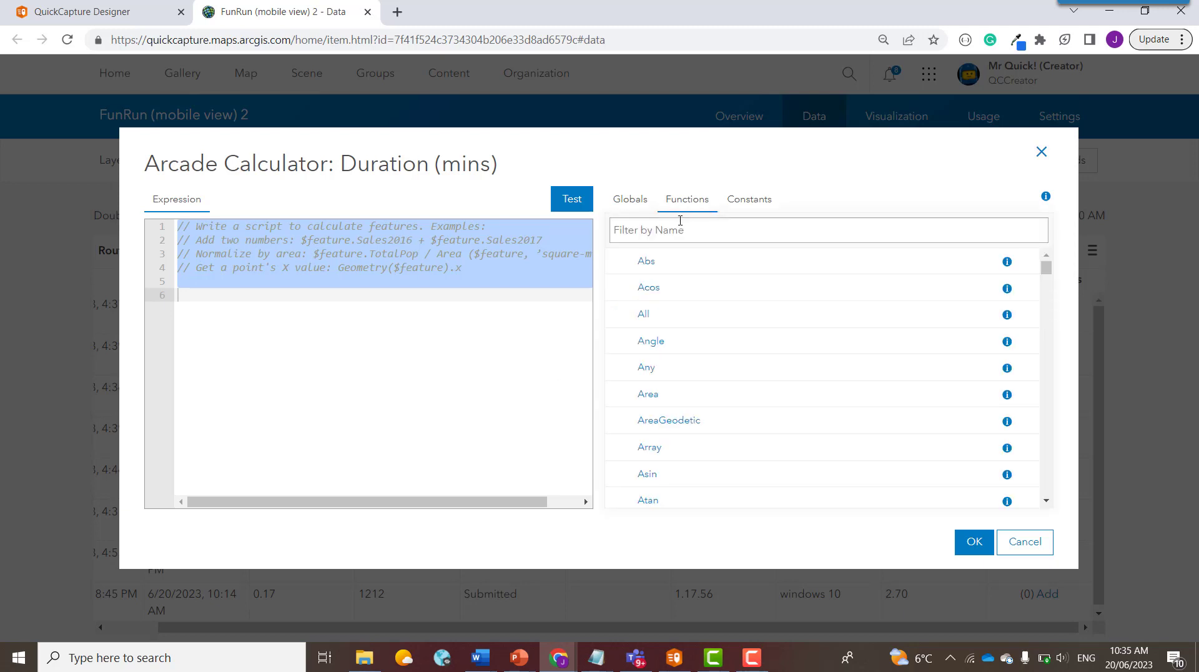
pyautogui.click(677, 224)
pyautogui.write('datediff')
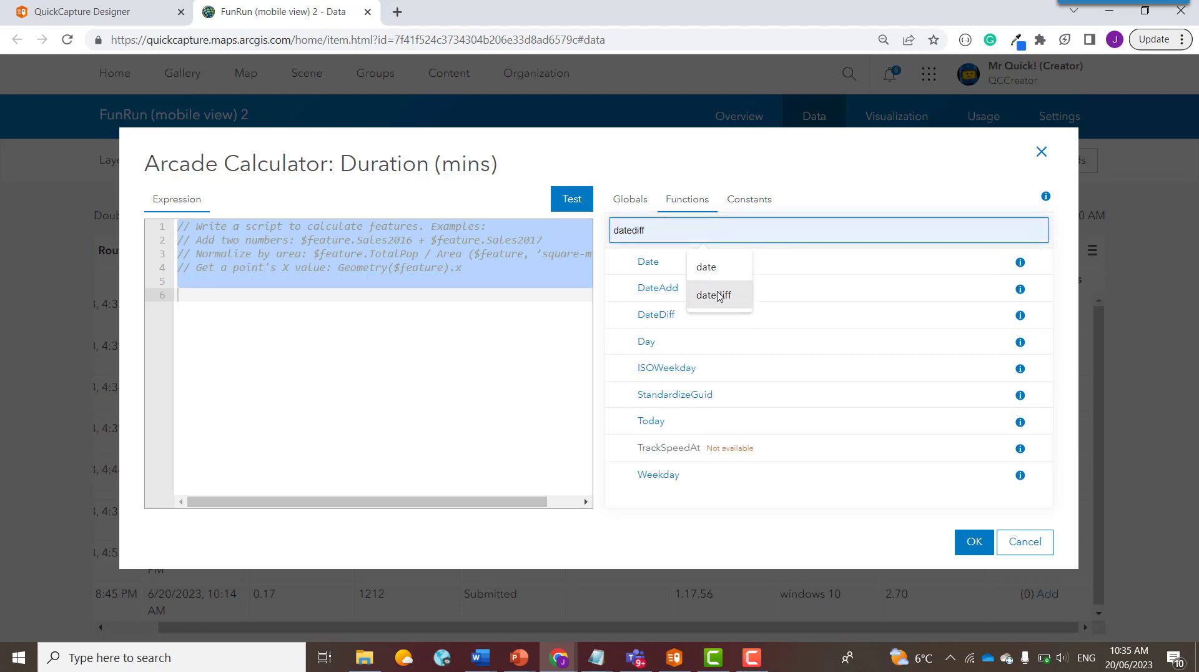
pyautogui.click(718, 296)
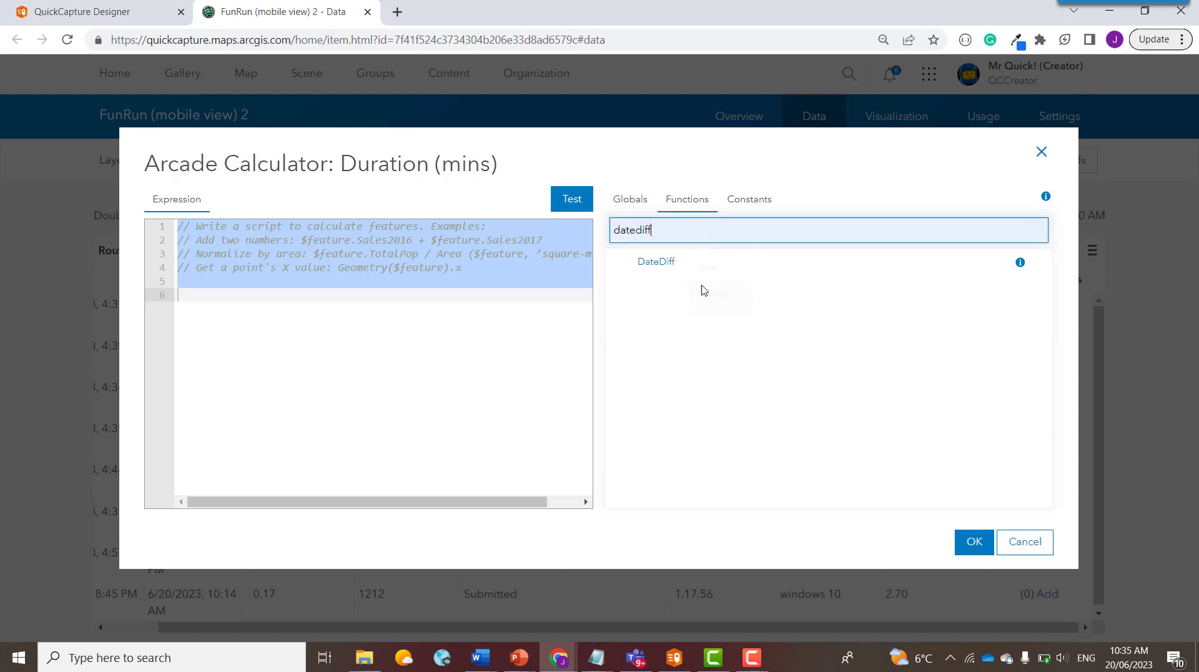
pyautogui.click(657, 265)
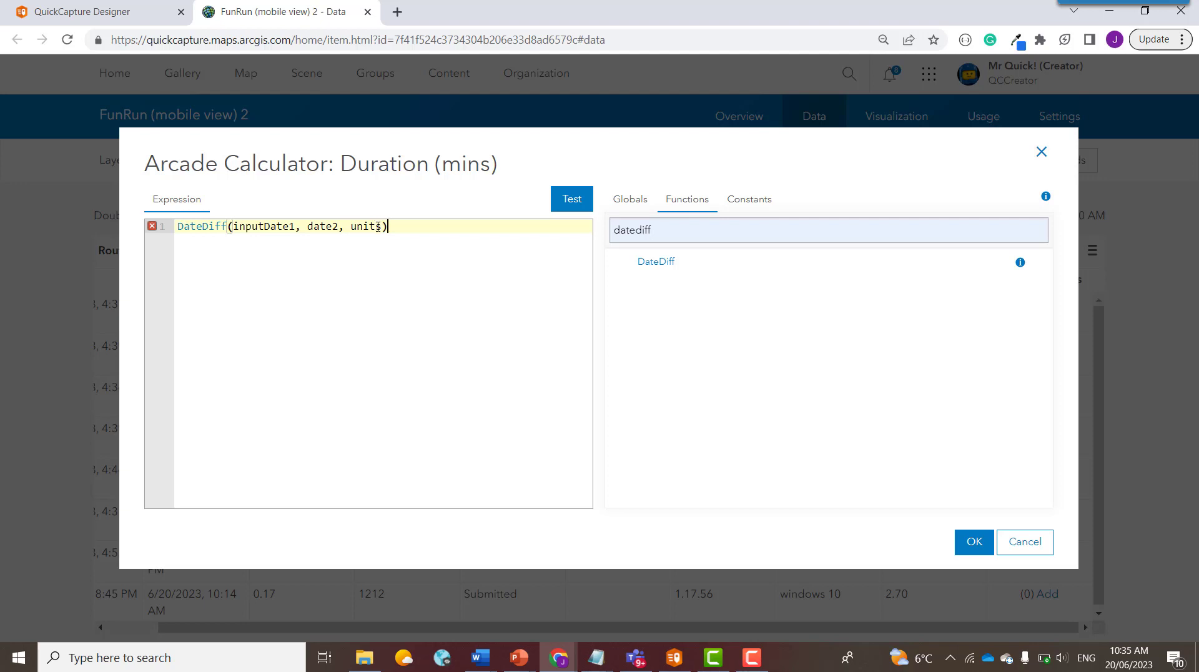
# Step: Set the DateDiff units argument to 'minutes'
pyautogui.moveTo(382, 230); pyautogui.dragTo(353, 231)
pyautogui.write("'minutes")
pyautogui.click(629, 200)
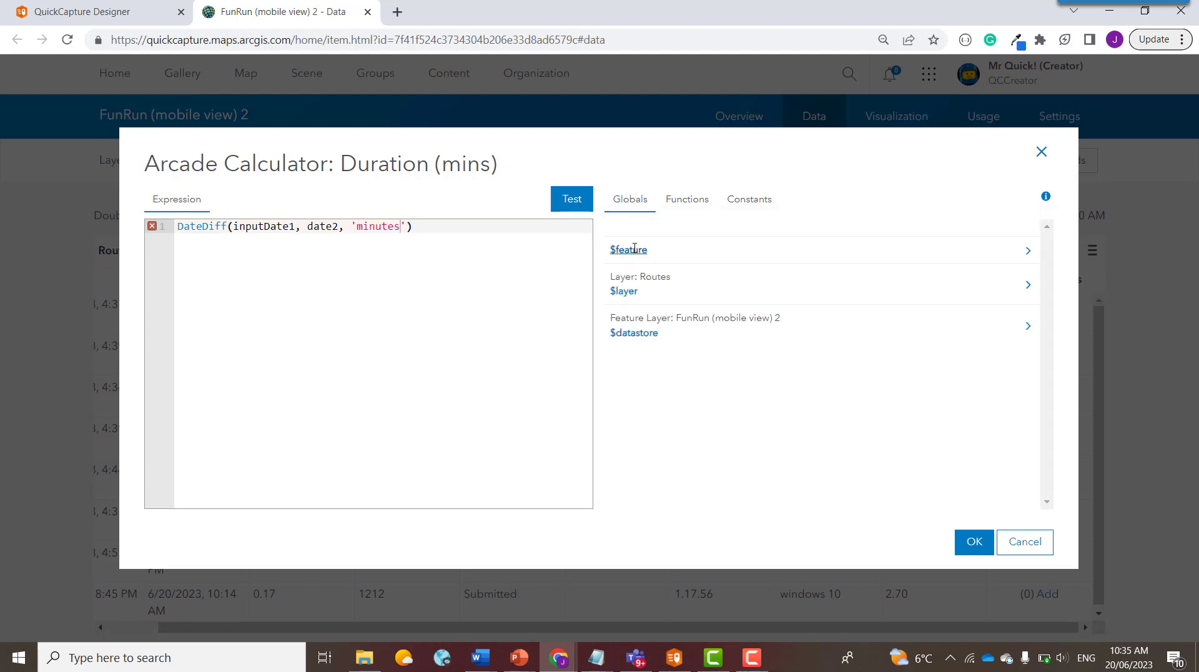
# Step: Replace the first DateDiff argument inputDate1 with $feature.endtime
pyautogui.click(1028, 252)
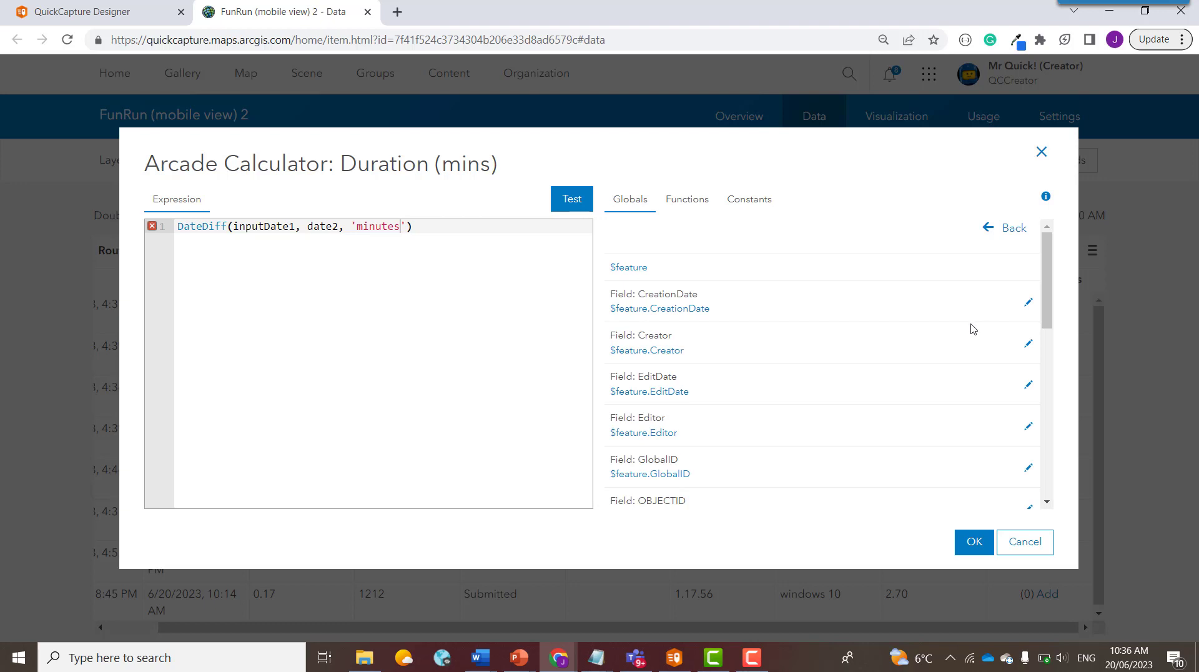
pyautogui.scroll(-4, 971, 328)
pyautogui.scroll(-3, 972, 326)
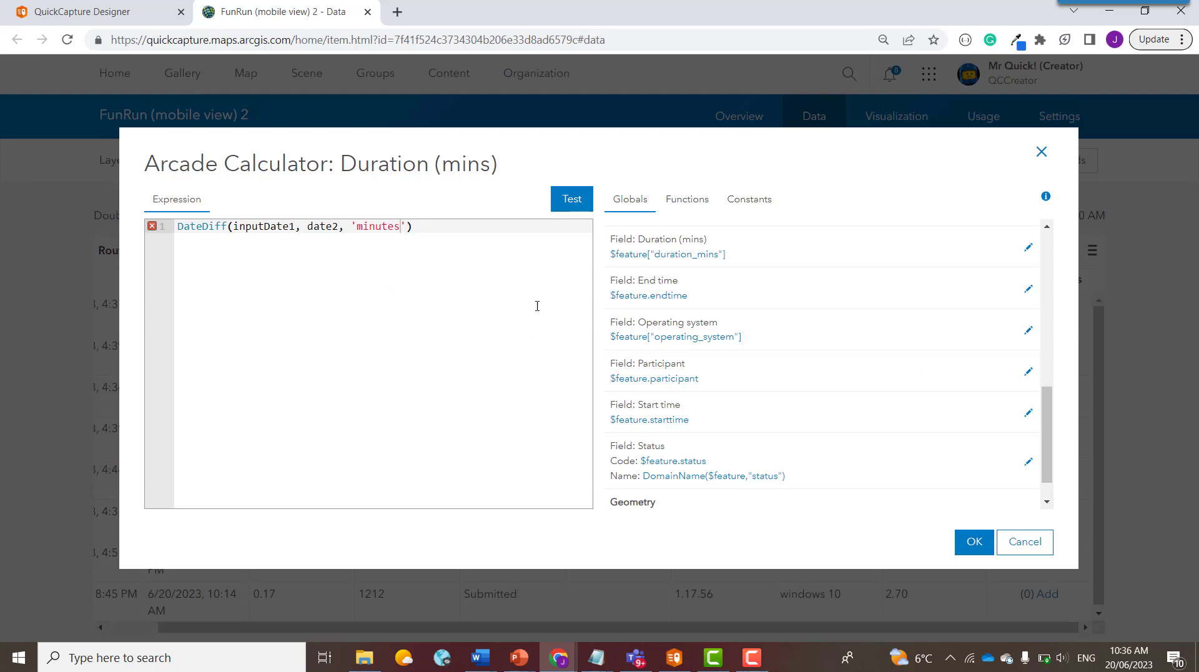
pyautogui.click(643, 297)
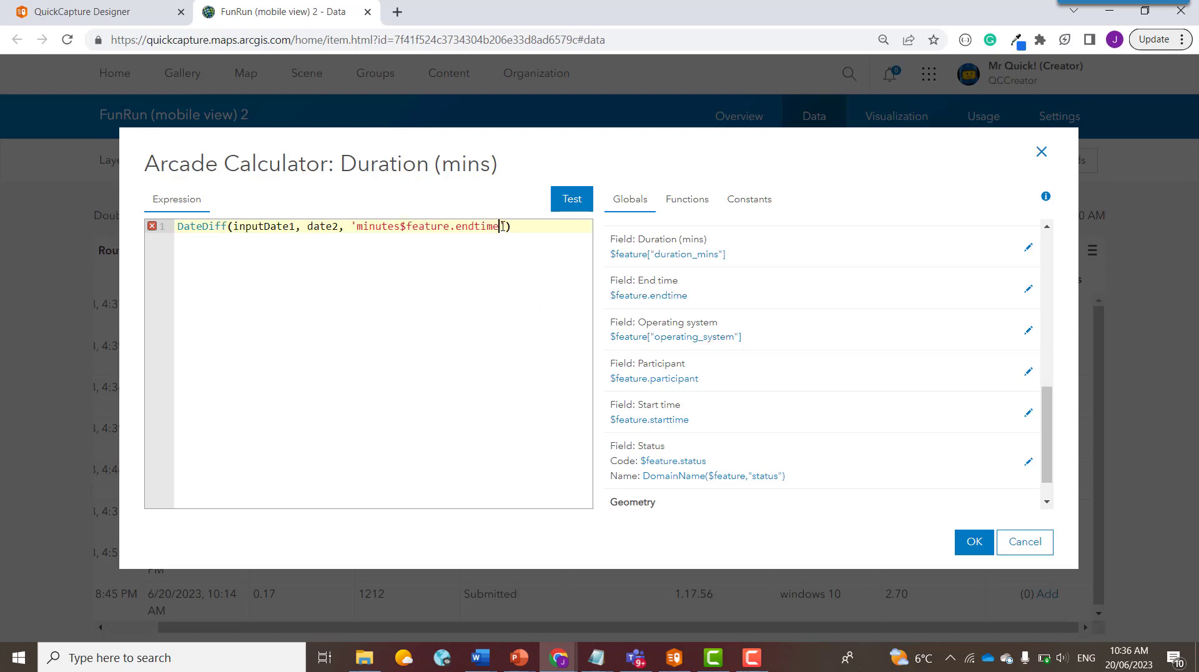
pyautogui.moveTo(503, 226); pyautogui.dragTo(404, 236)
pyautogui.hotkey('ctrl', 'c')
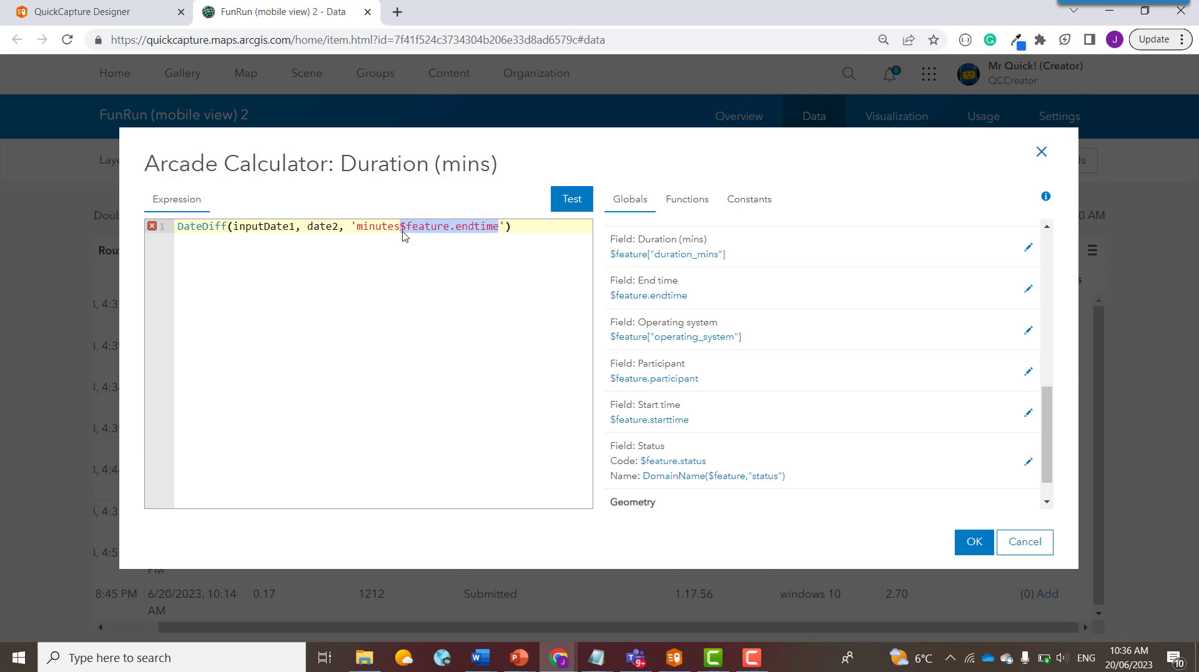
pyautogui.press('BackSpace')
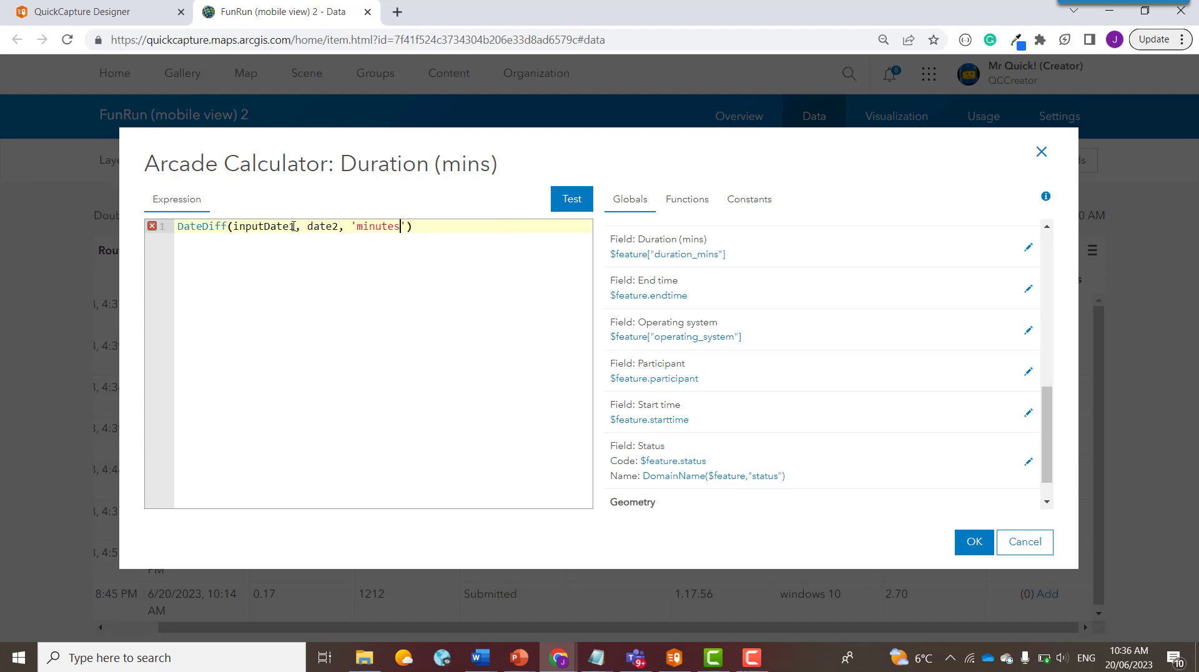
pyautogui.moveTo(295, 227); pyautogui.dragTo(237, 230)
pyautogui.hotkey('ctrl', 'v')
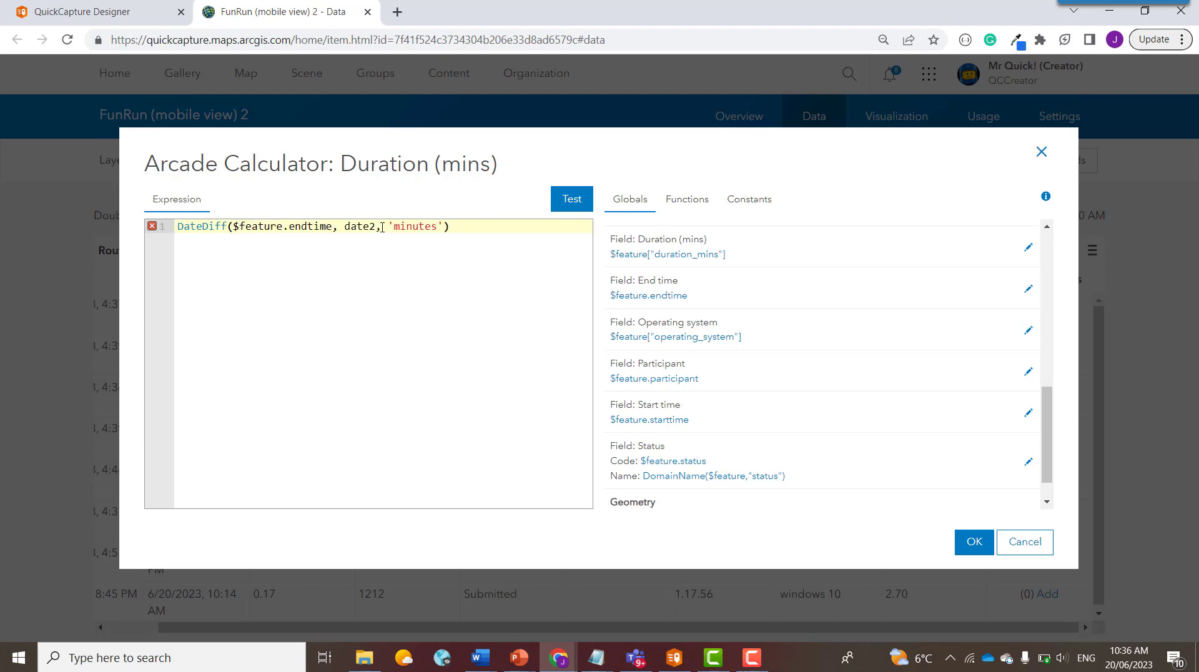
# Step: Replace the date2 placeholder with $feature.starttime
pyautogui.moveTo(377, 226); pyautogui.dragTo(346, 229)
pyautogui.press('BackSpace')
pyautogui.click(649, 420)
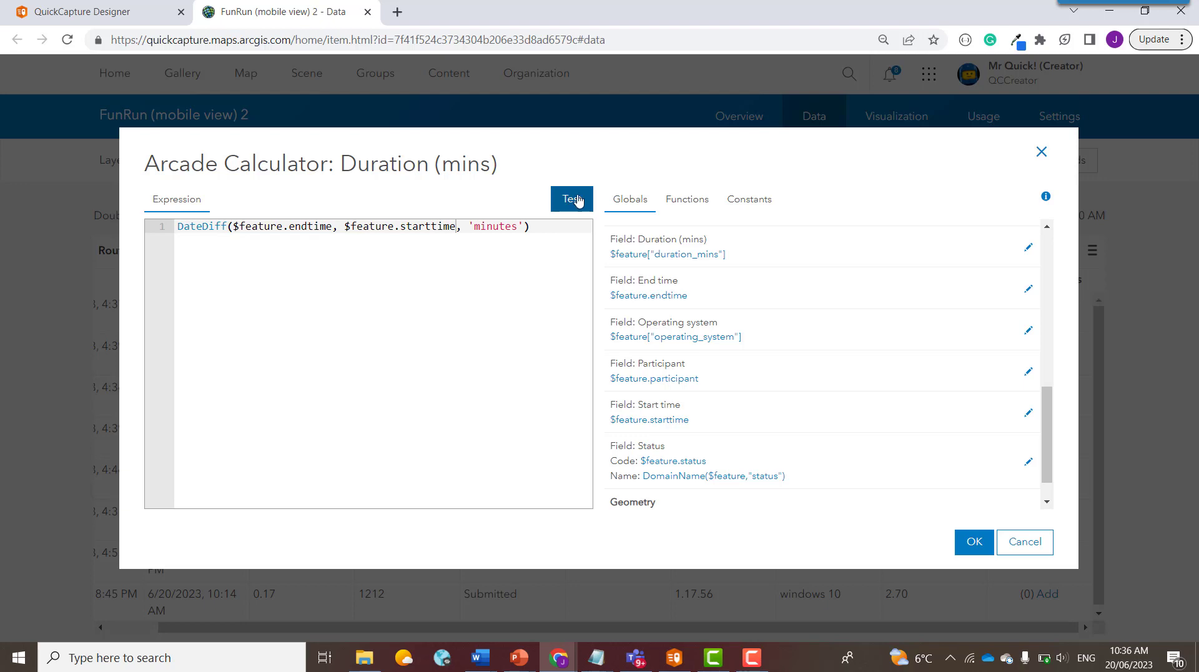
# Step: Test the expression (3.2667), copy it, cancel the calculator and return to QuickCapture Designer
pyautogui.click(578, 200)
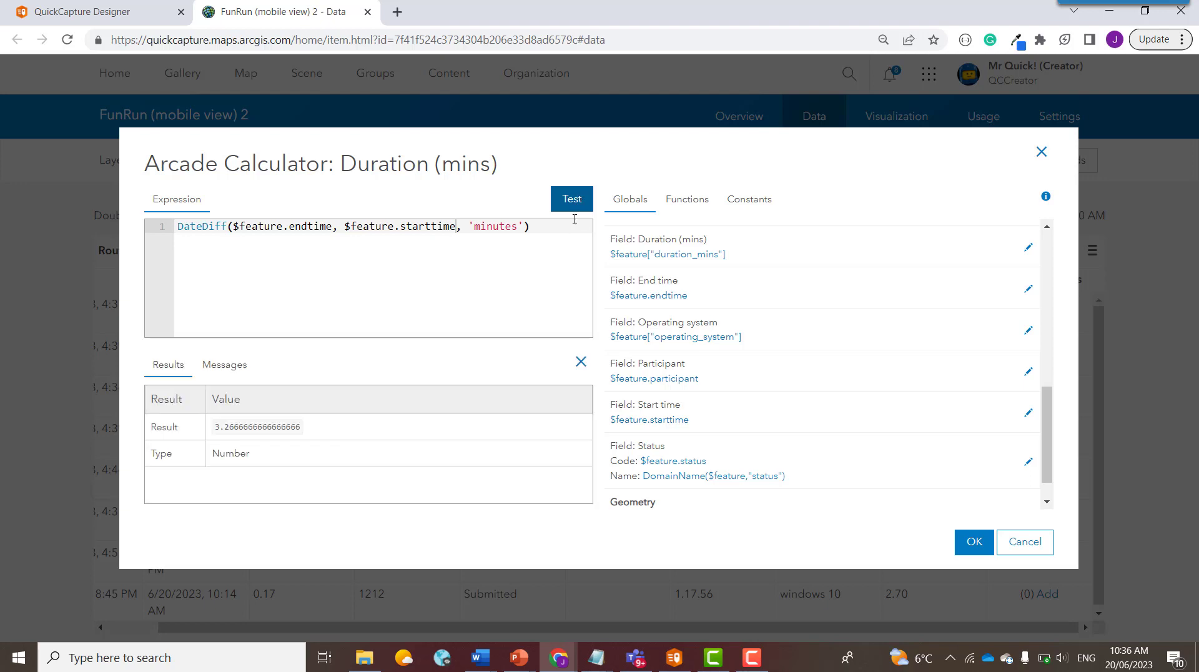
pyautogui.moveTo(553, 229); pyautogui.dragTo(183, 229)
pyautogui.hotkey('ctrl', 'c')
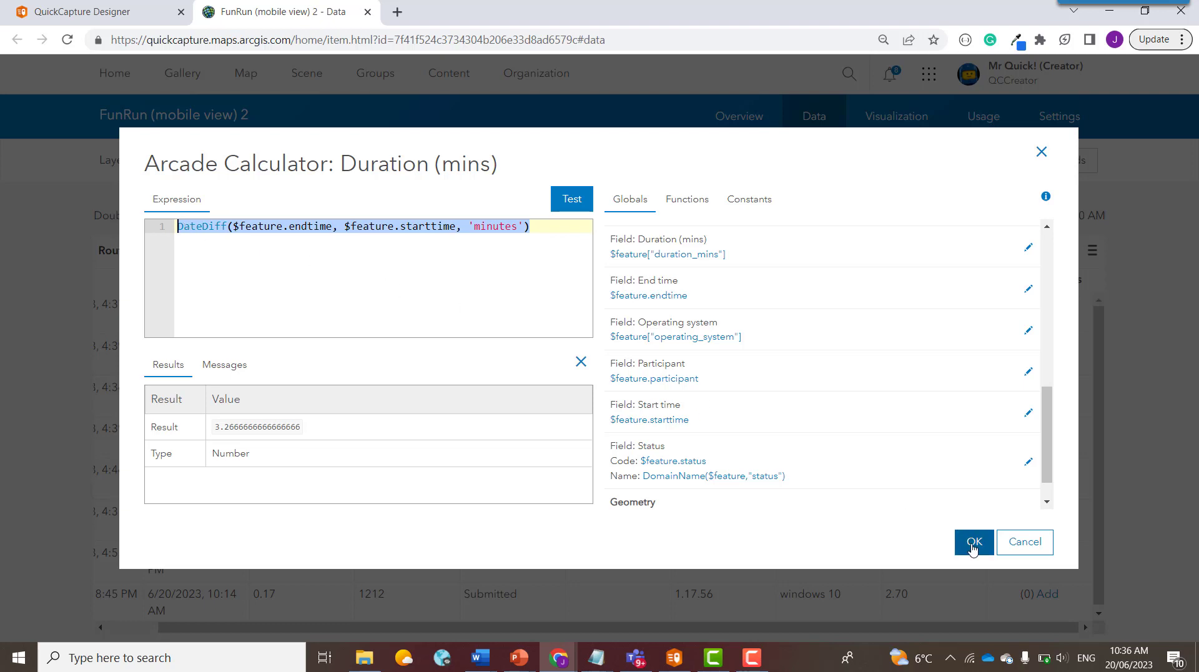
pyautogui.click(1019, 543)
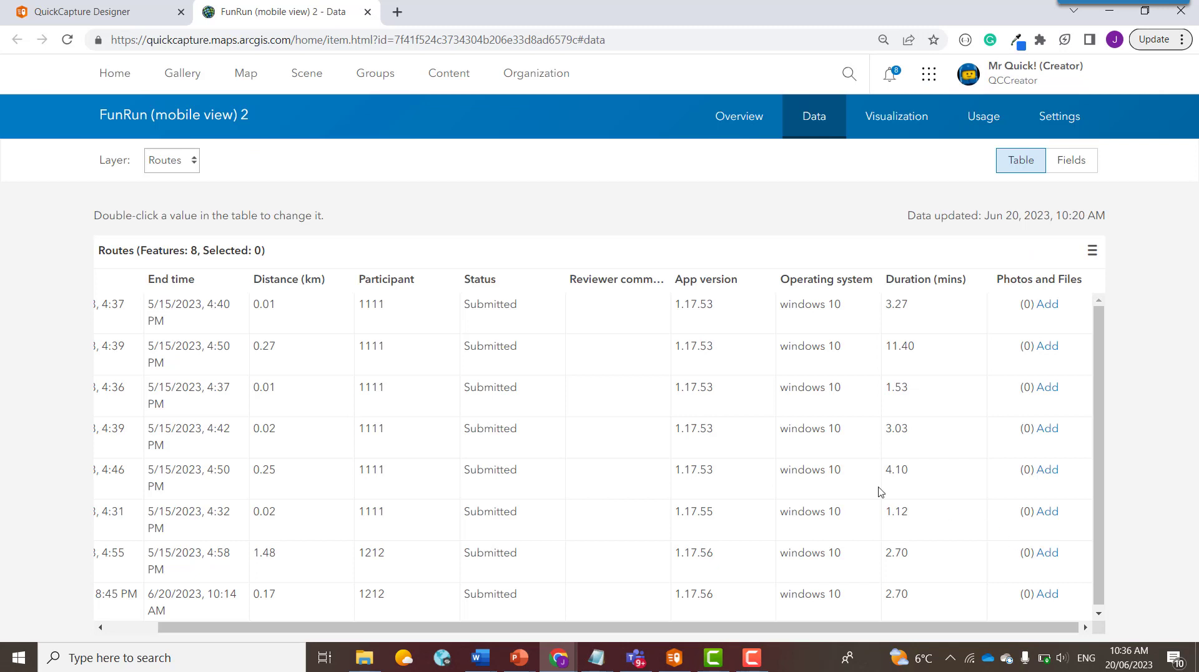
pyautogui.click(137, 17)
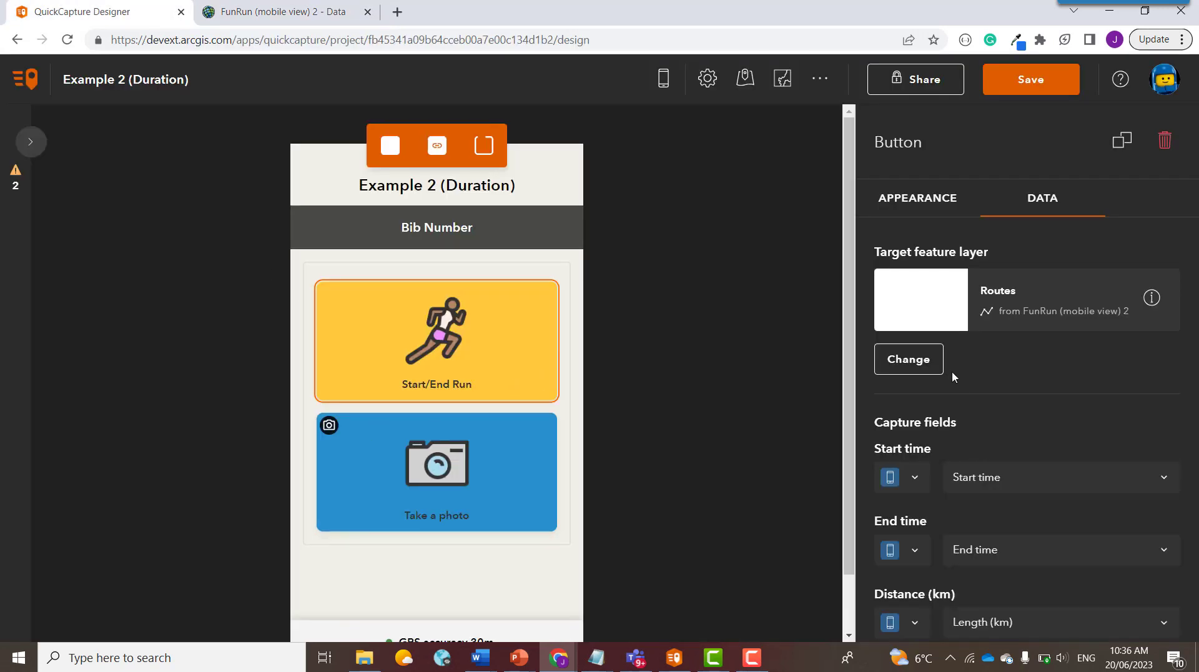
# Step: Open the project's JSON editor and select the null value of duration_mins
pyautogui.click(820, 78)
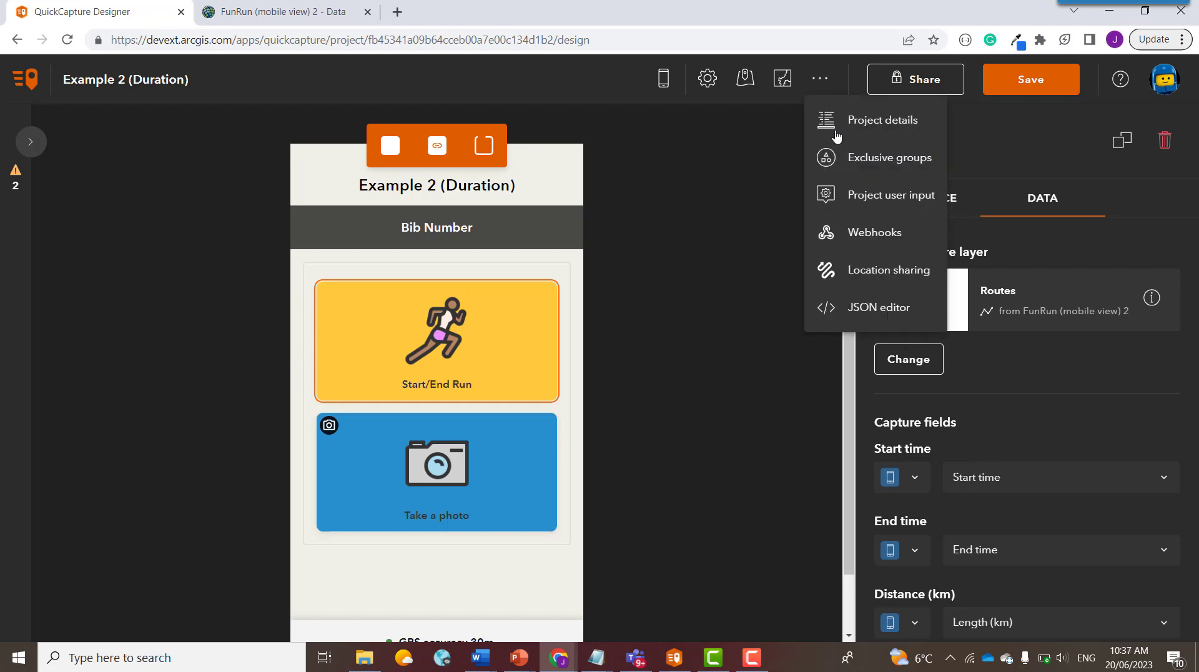
pyautogui.click(864, 308)
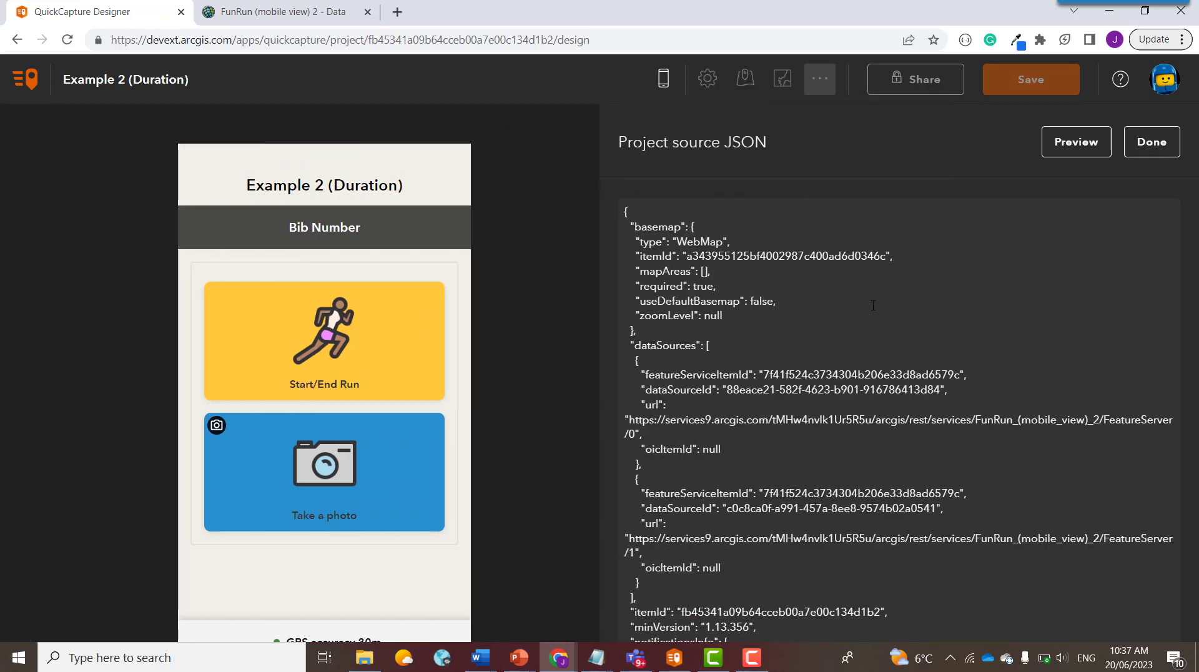
pyautogui.scroll(-10, 876, 306)
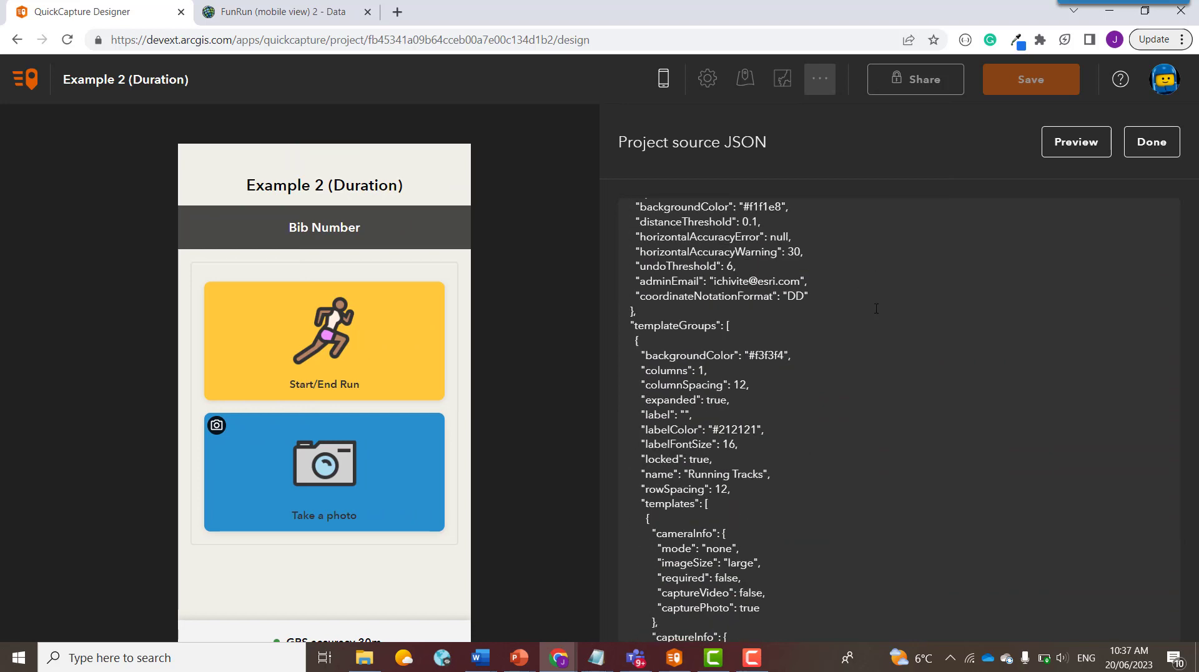
pyautogui.scroll(-5, 876, 309)
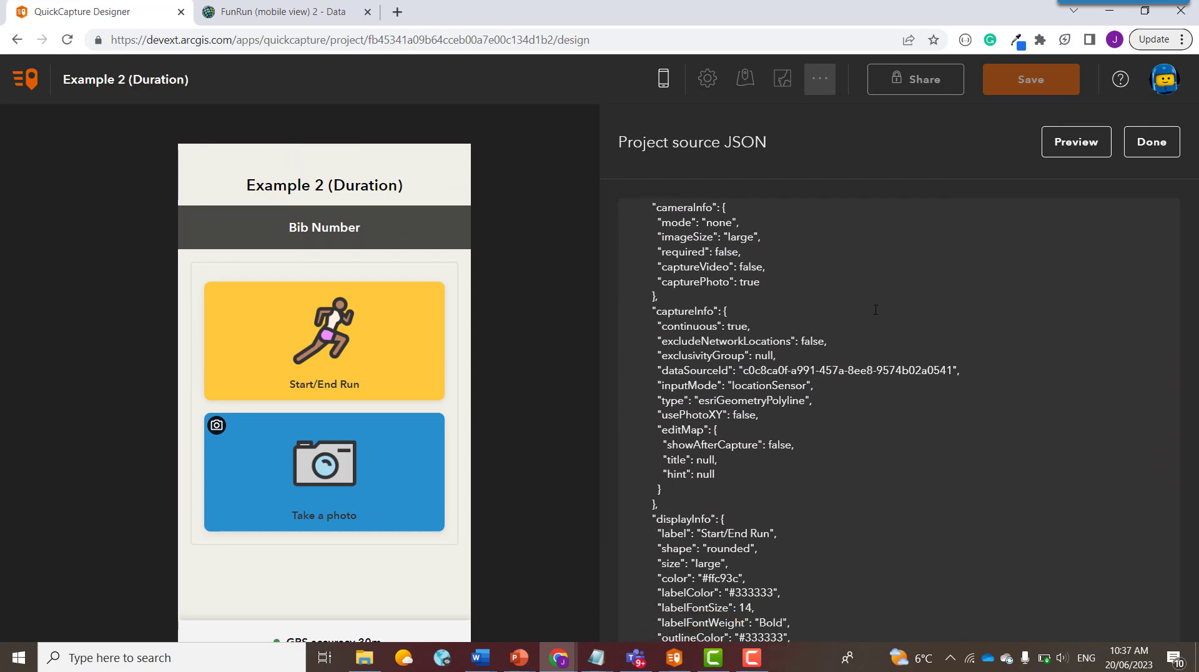
pyautogui.scroll(-5, 875, 310)
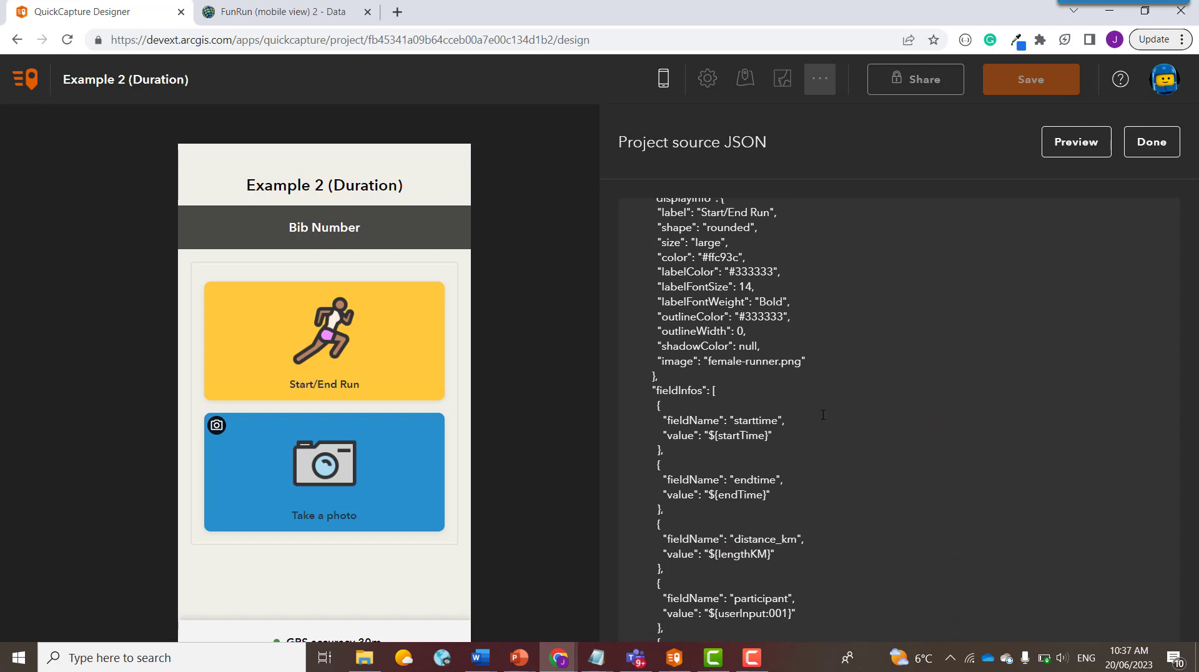
pyautogui.scroll(-2, 812, 414)
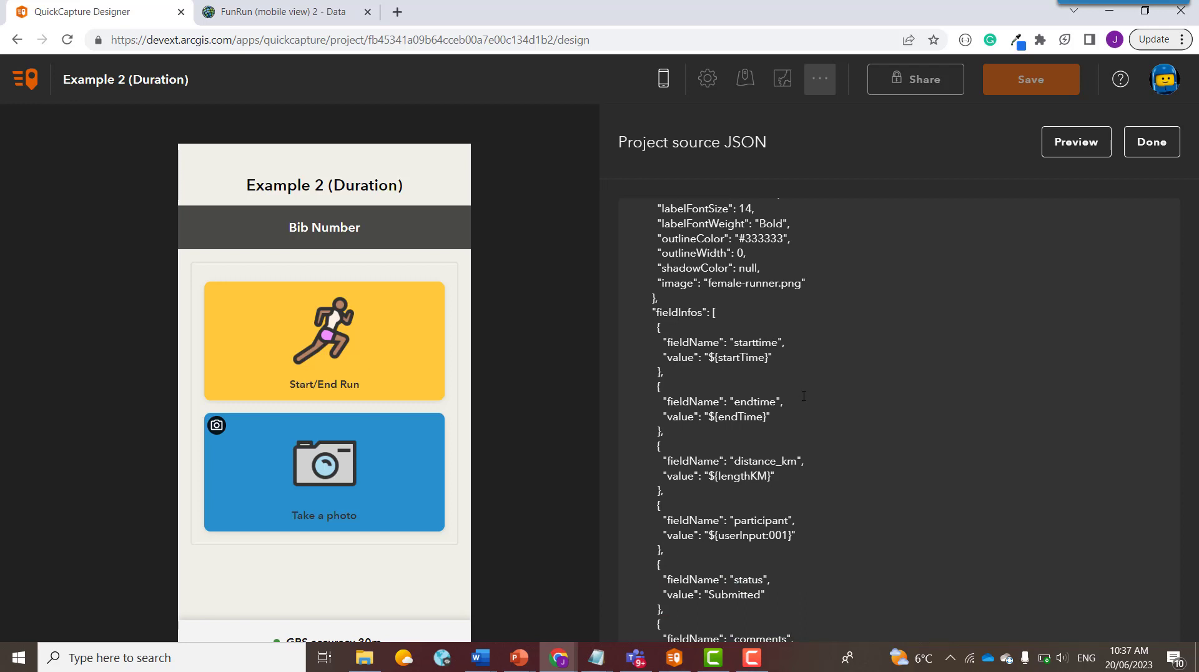
pyautogui.scroll(-2, 804, 395)
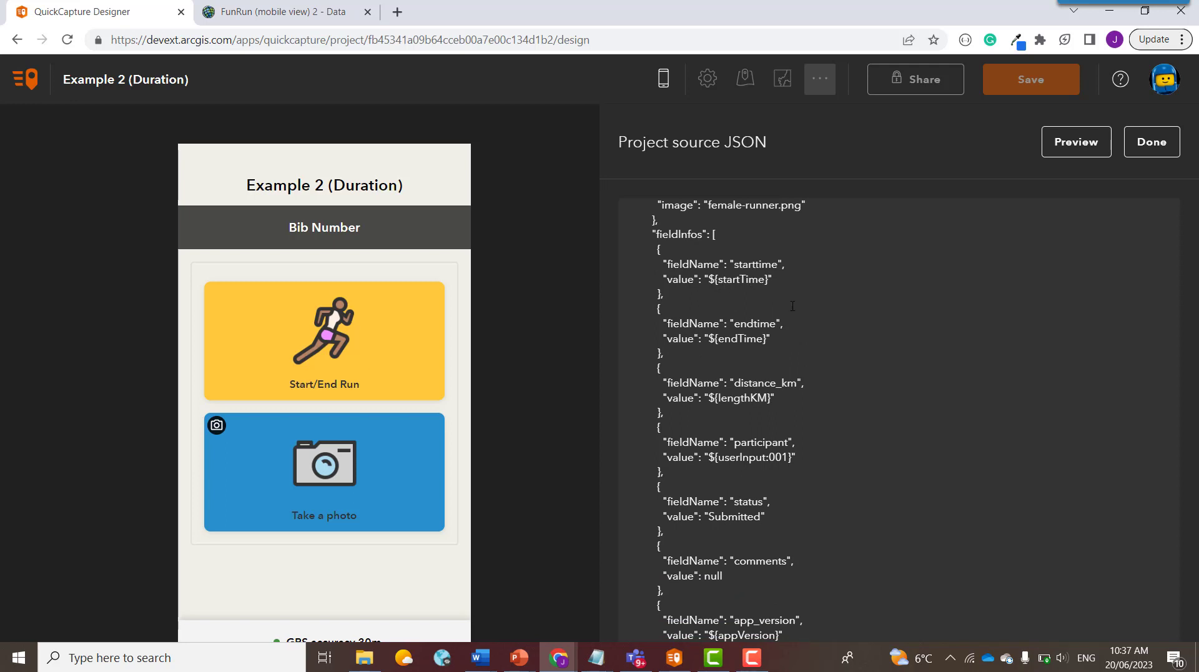
pyautogui.scroll(-5, 792, 306)
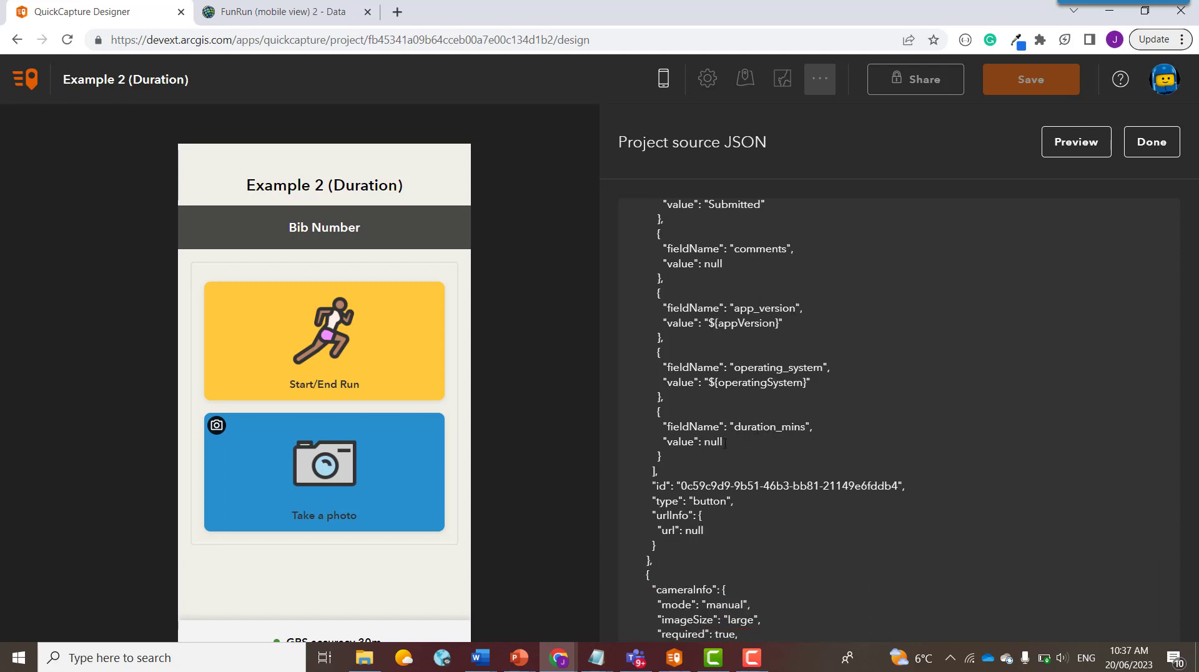
pyautogui.moveTo(723, 442); pyautogui.dragTo(712, 442)
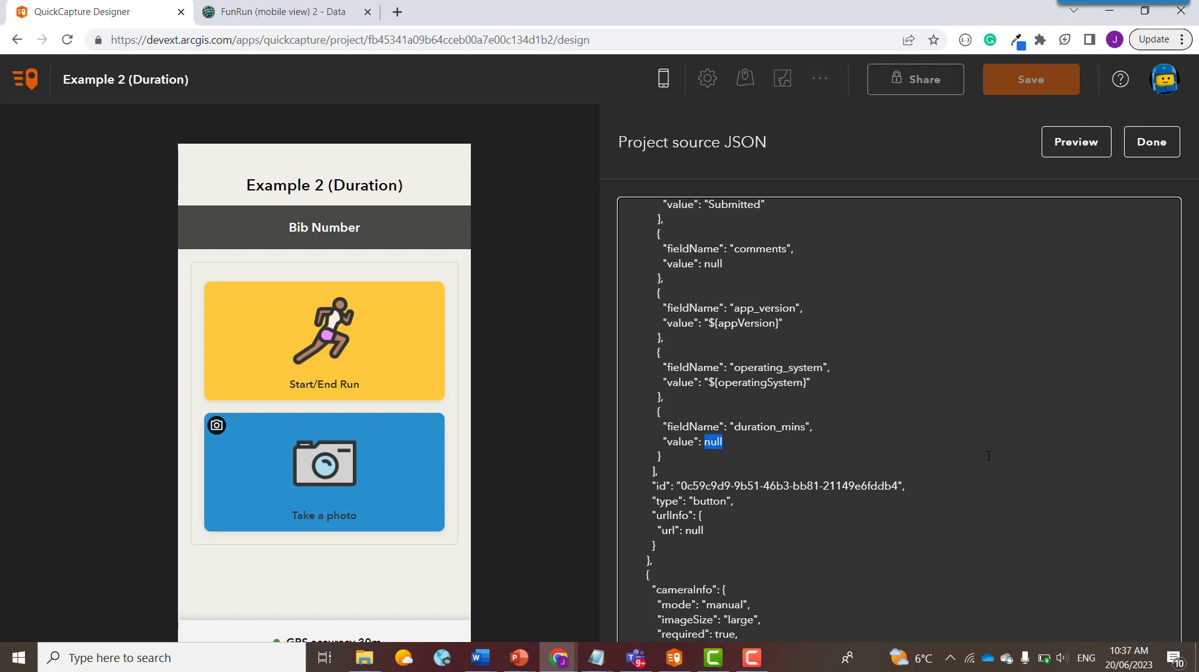
# Step: Replace null with "${arcadeExpression: DateDiff($feature.endtime, $feature.starttime, 'minutes')}"
pyautogui.write('"${')
pyautogui.write('arcadeExpression: }')
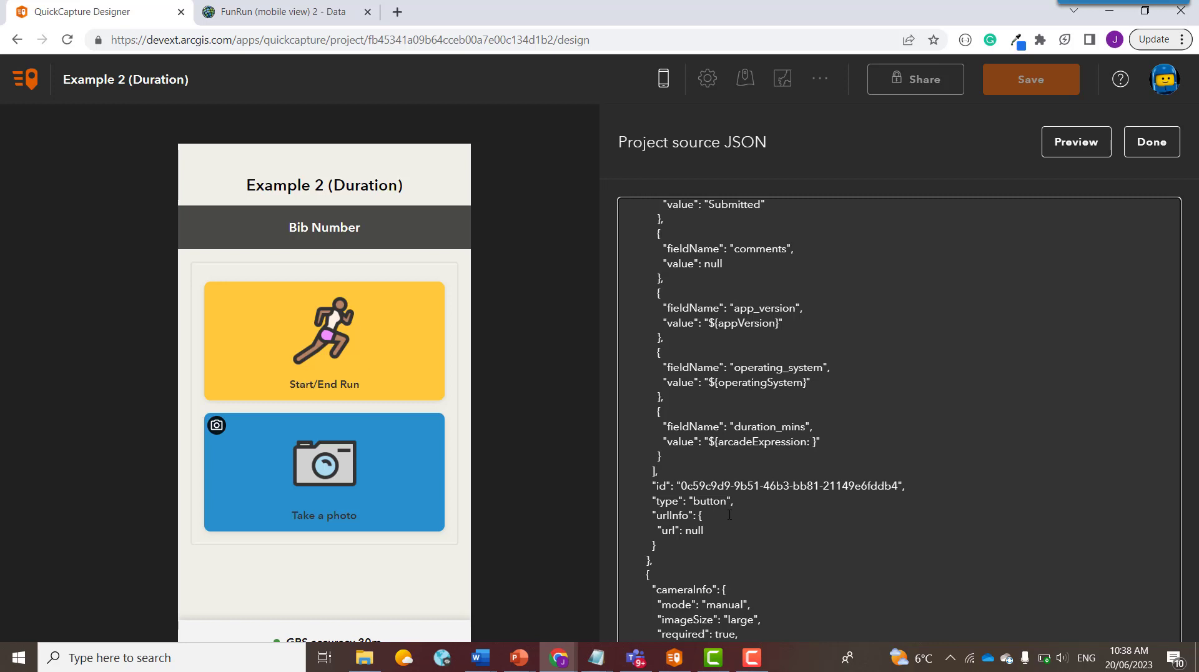
pyautogui.hotkey('ctrl', 'v')
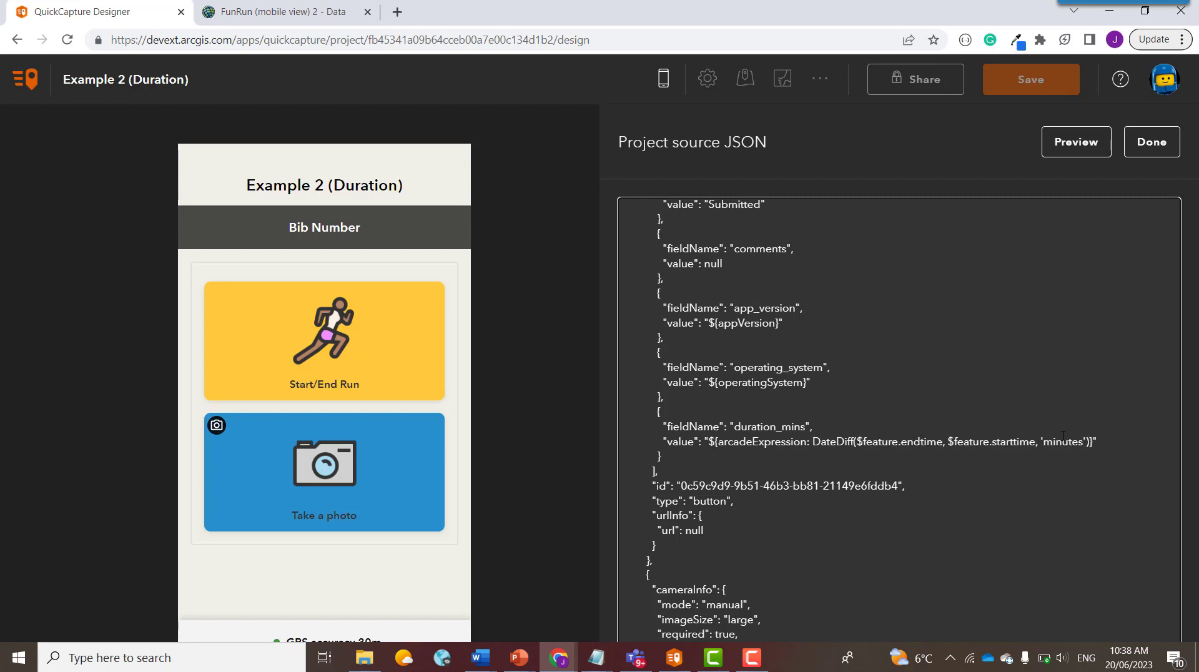
# Step: Apply the JSON edits, save the Example 2 (Duration) project and launch the QuickCapture app
pyautogui.click(1151, 150)
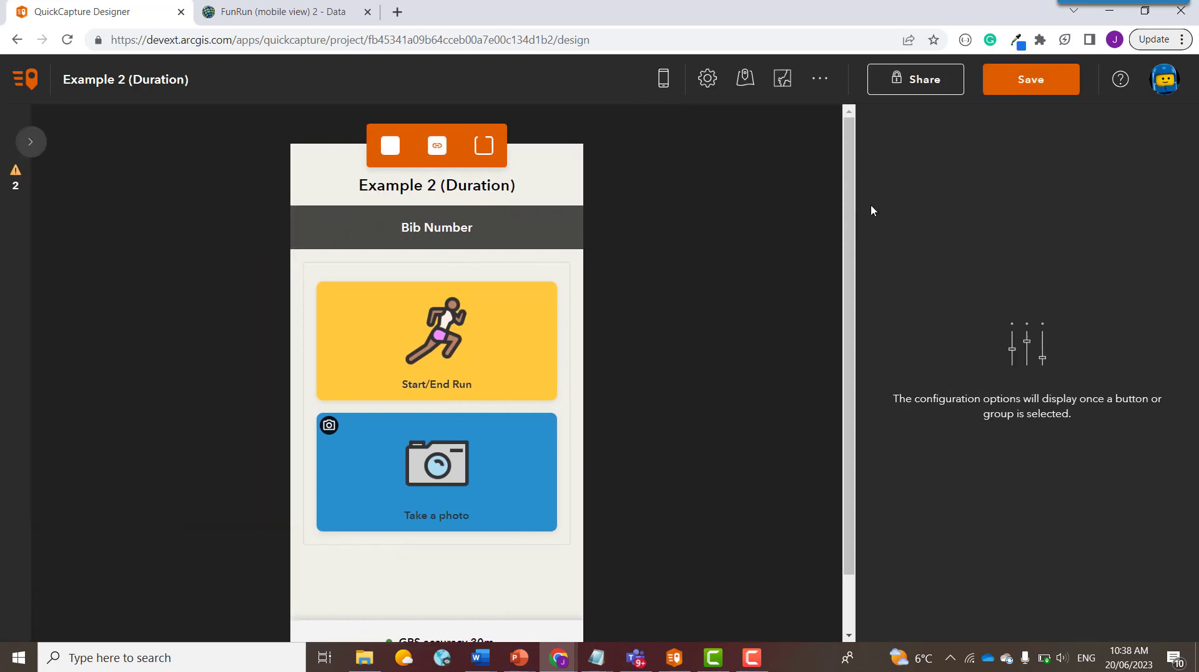
pyautogui.click(1027, 88)
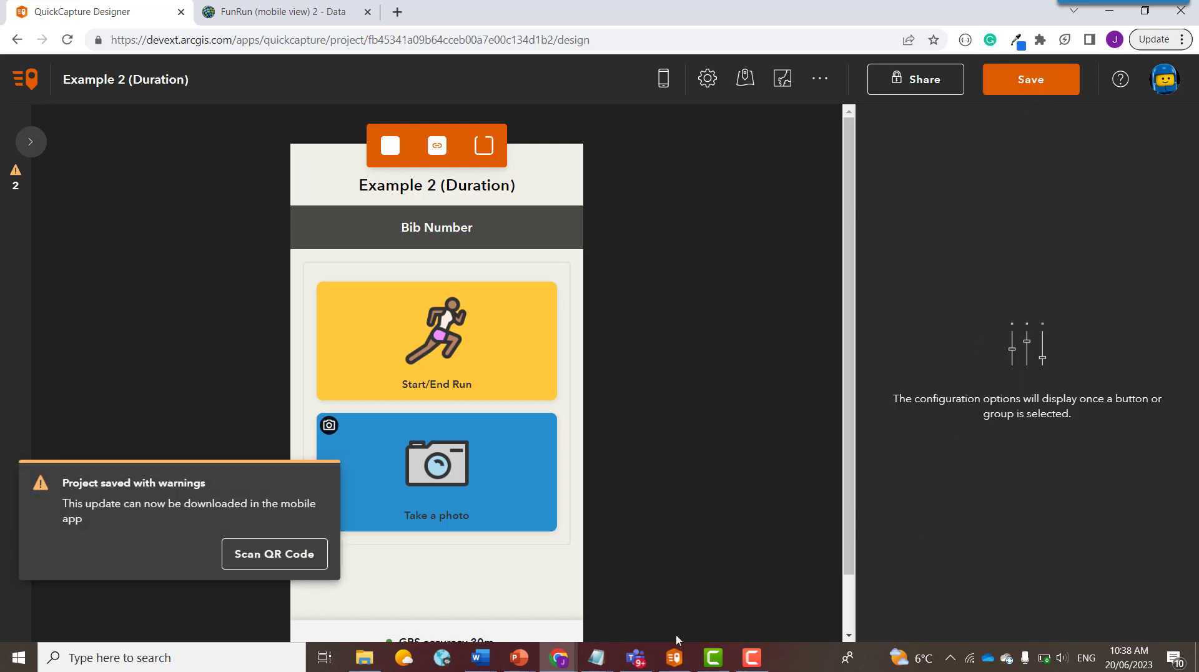
pyautogui.click(673, 658)
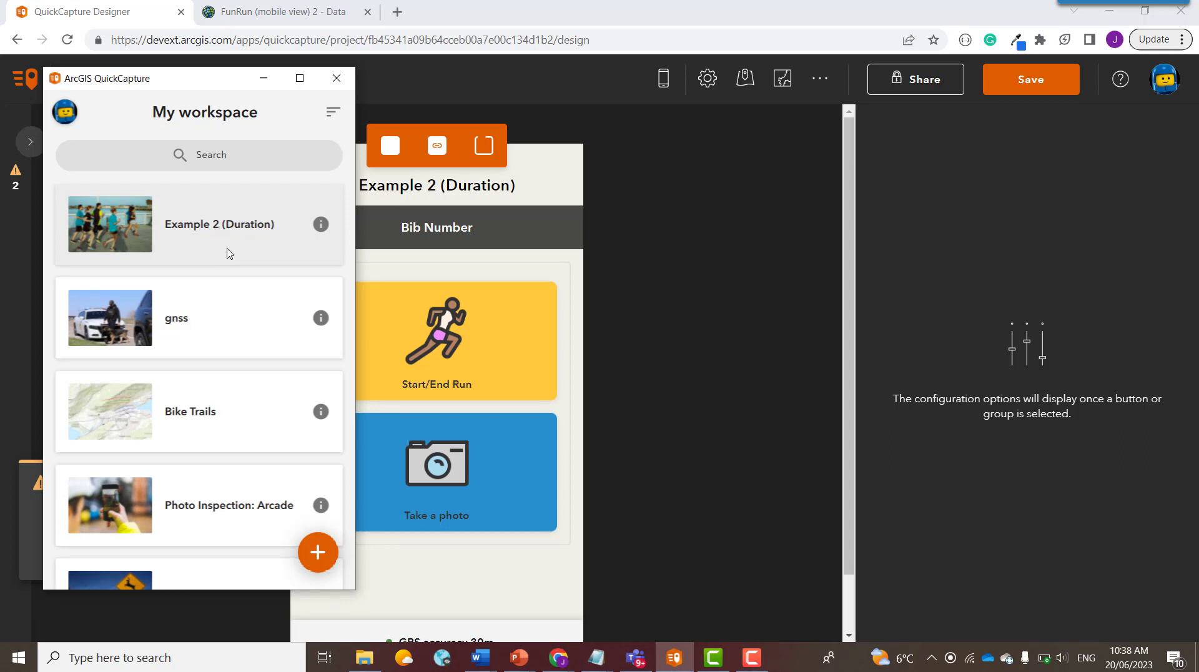
# Step: Refresh the workspace and open Example 2 (Duration) using bib number 1111
pyautogui.moveTo(228, 248); pyautogui.dragTo(278, 335)
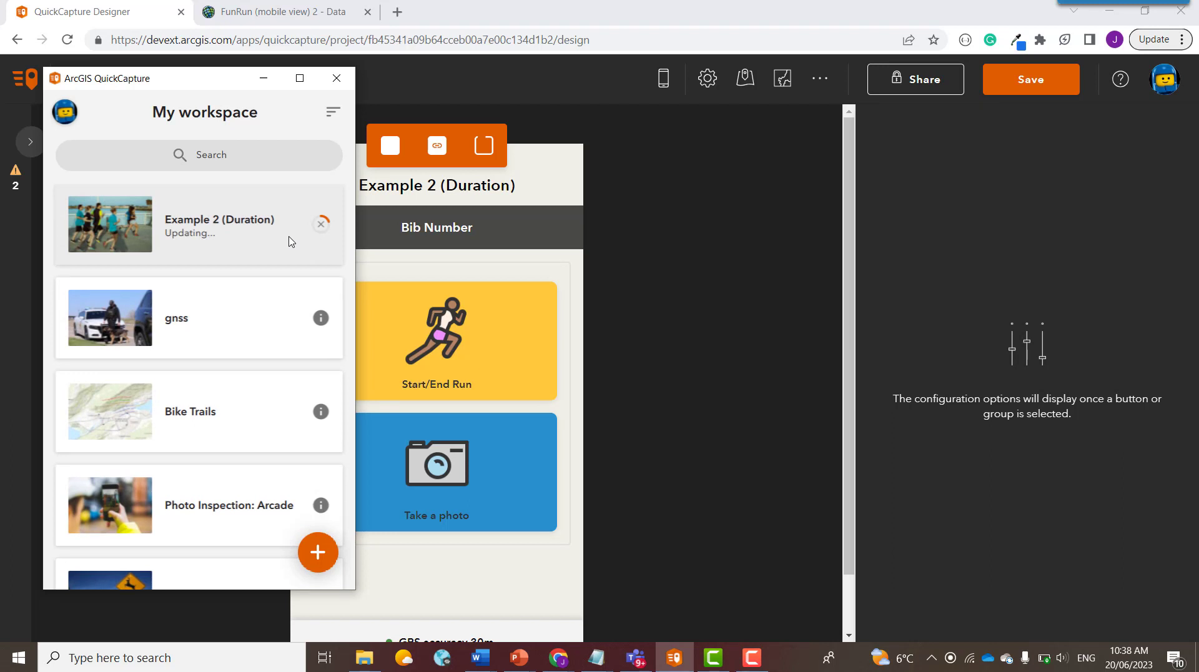
pyautogui.click(241, 232)
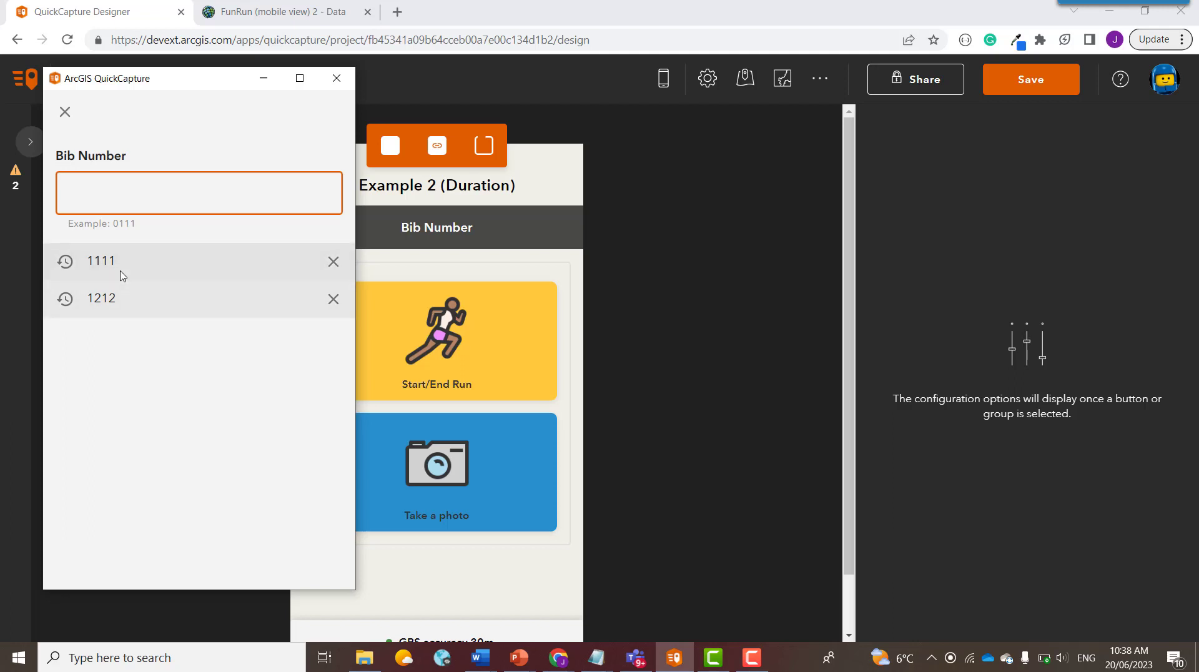
pyautogui.click(118, 267)
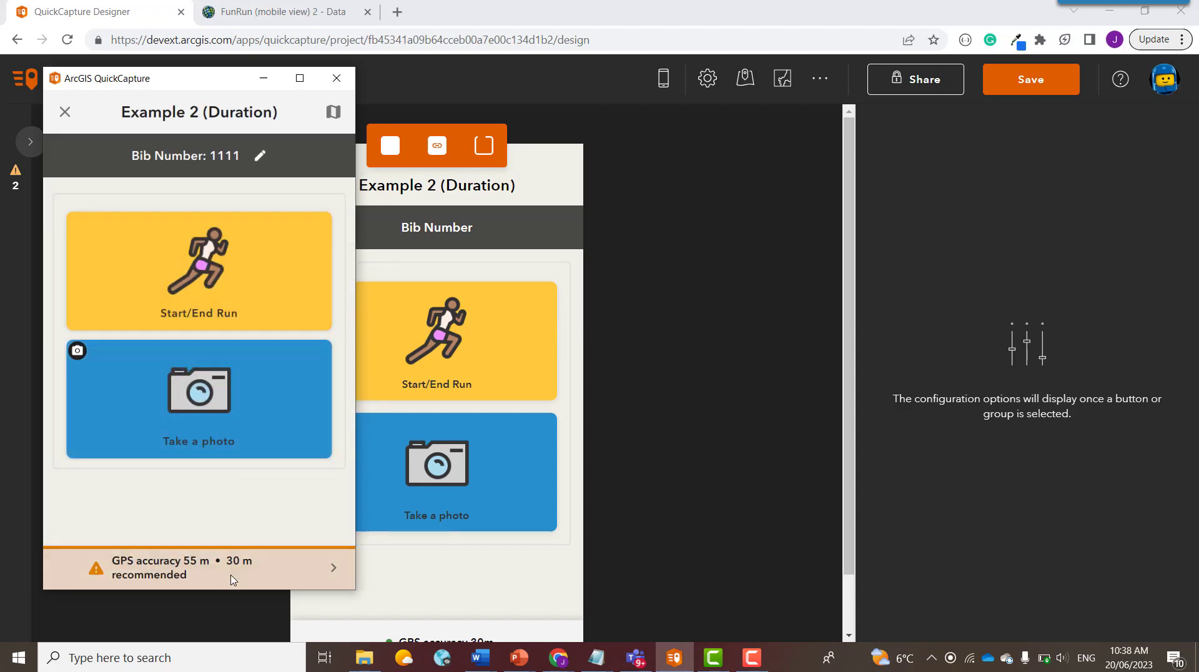
# Step: Check the GPS location details and the map view, then return to capturing
pyautogui.click(230, 577)
pyautogui.click(294, 417)
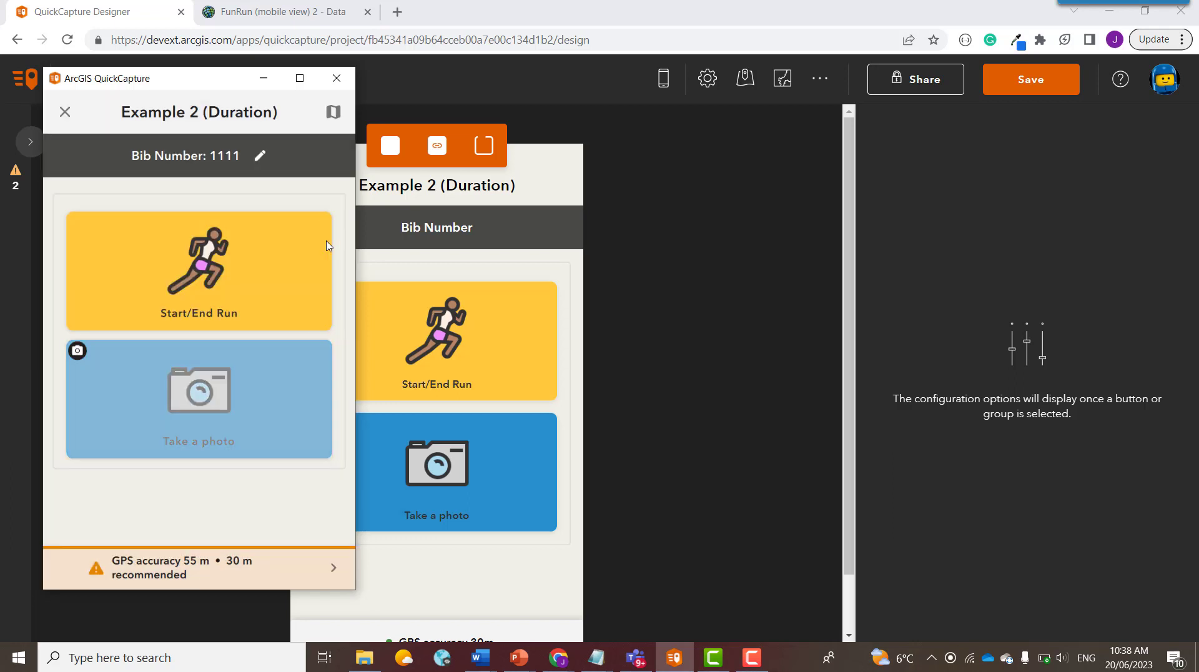
pyautogui.click(333, 112)
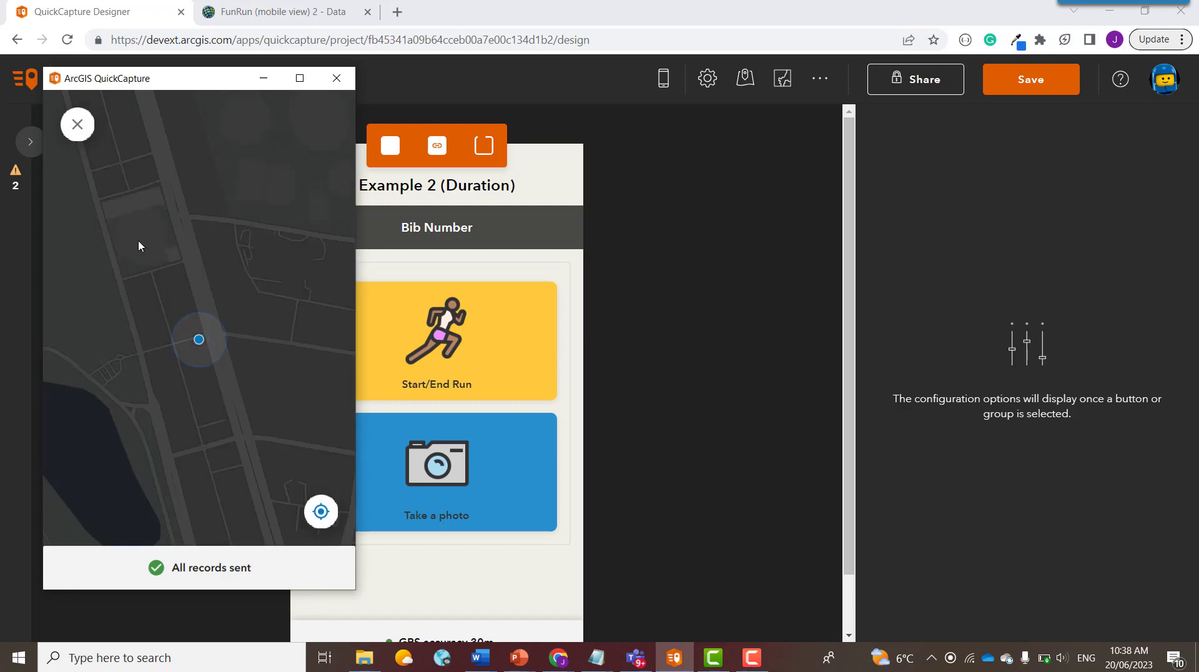
pyautogui.click(64, 123)
# Step: Switch the location provider to the heathrow (1).nmea file, bypassing the heathrow.nmea access error
pyautogui.click(197, 553)
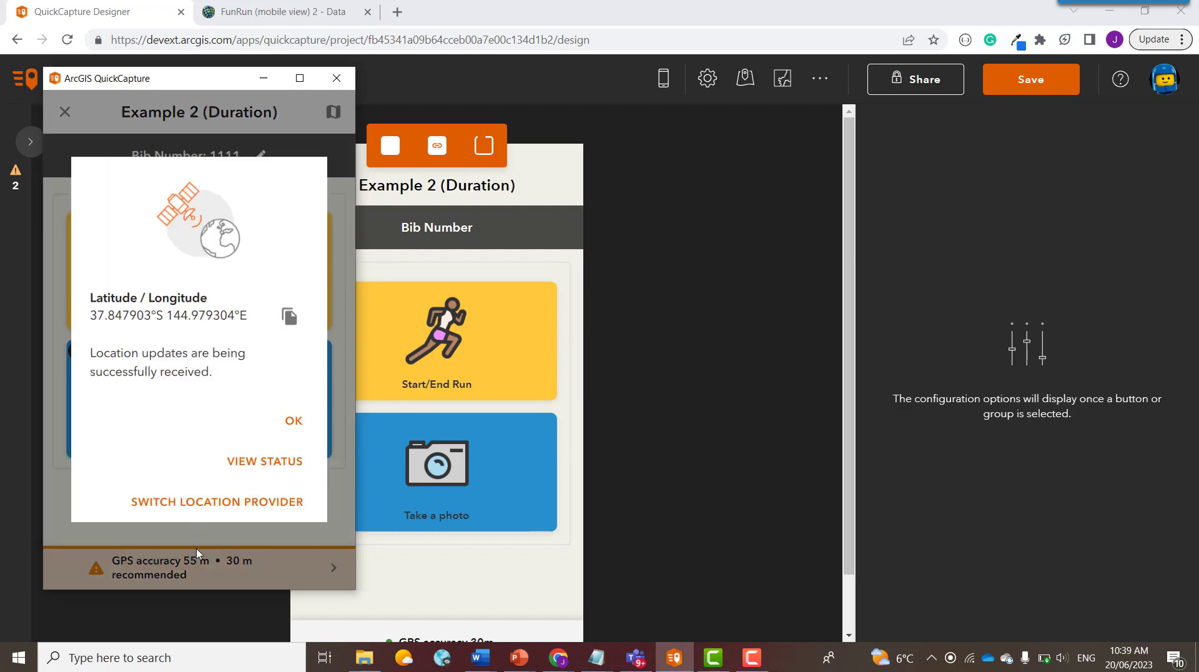
pyautogui.click(208, 502)
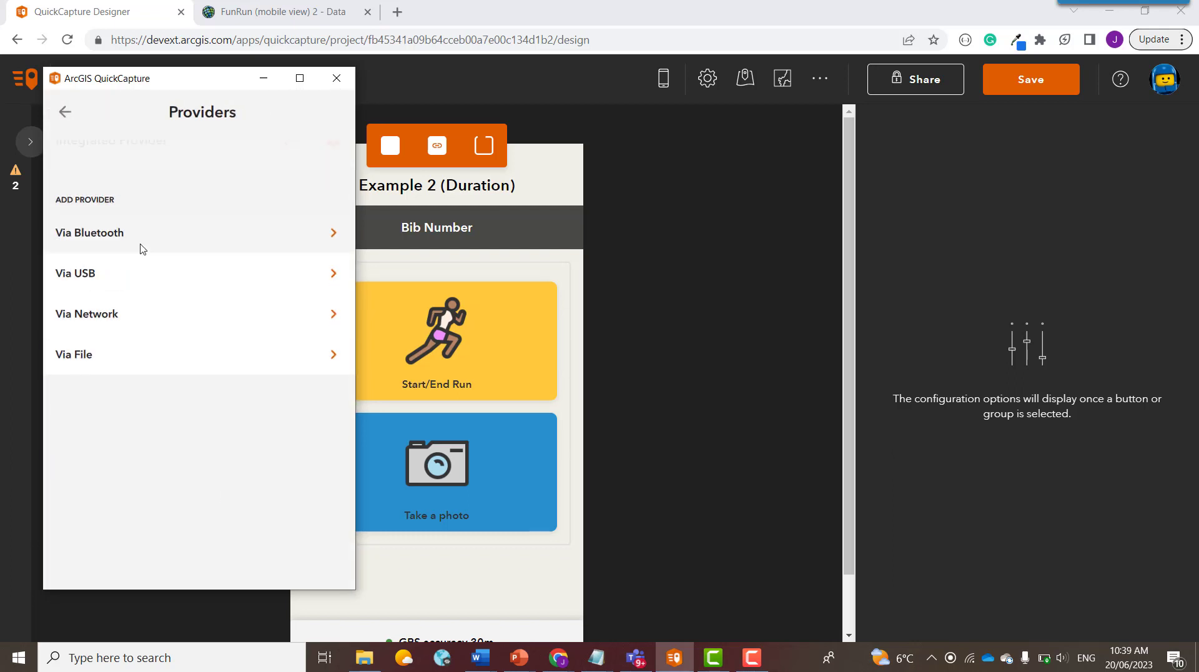
pyautogui.click(129, 309)
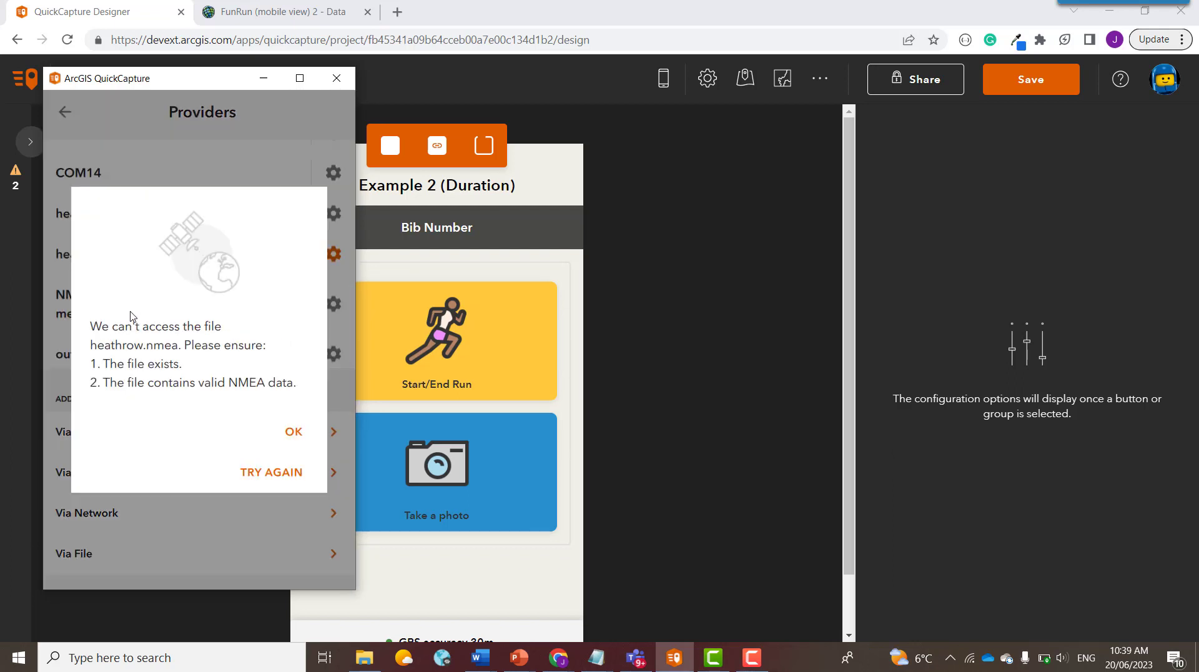
pyautogui.click(291, 431)
pyautogui.scroll(2, 236, 242)
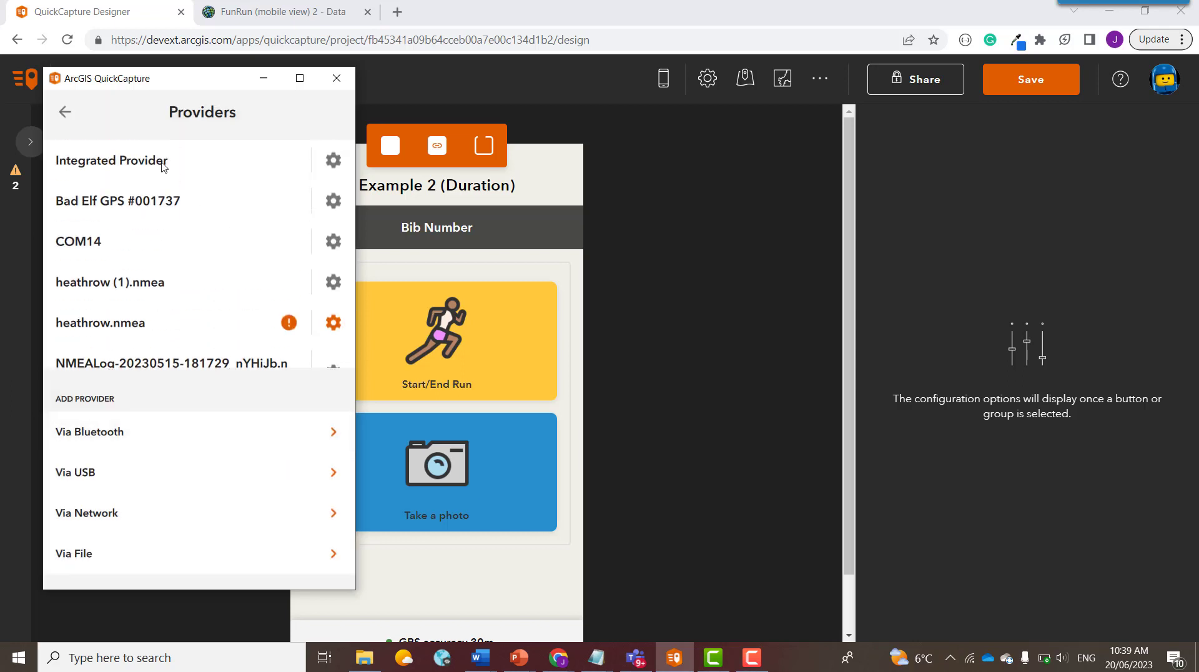
pyautogui.click(142, 282)
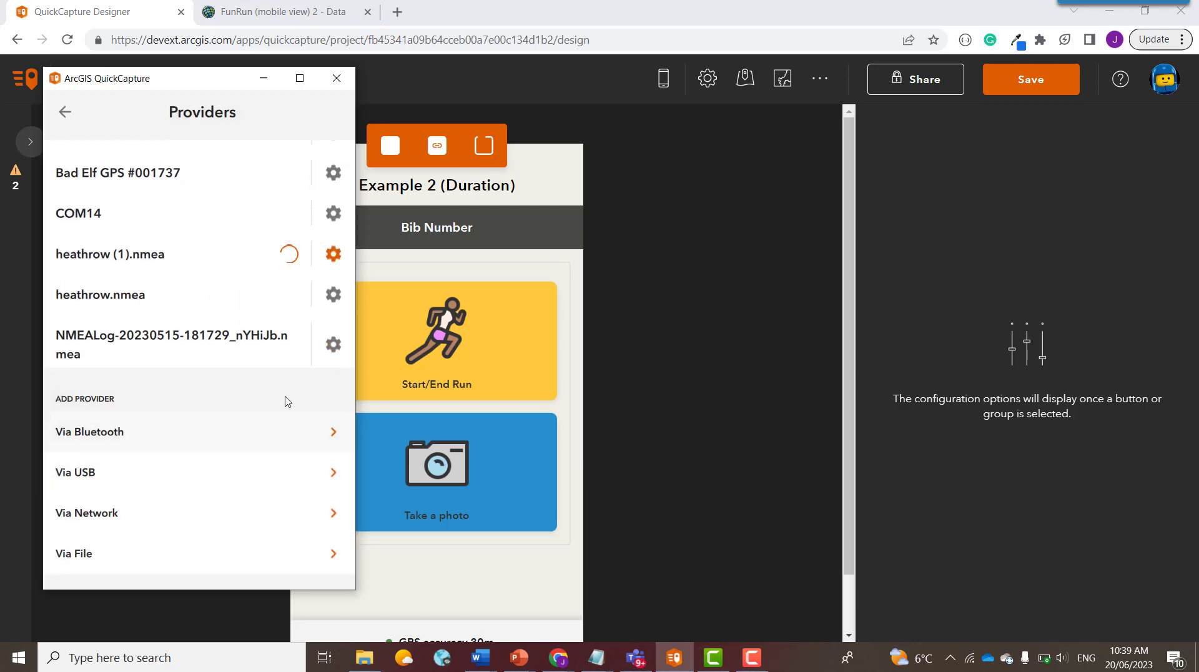
pyautogui.click(65, 111)
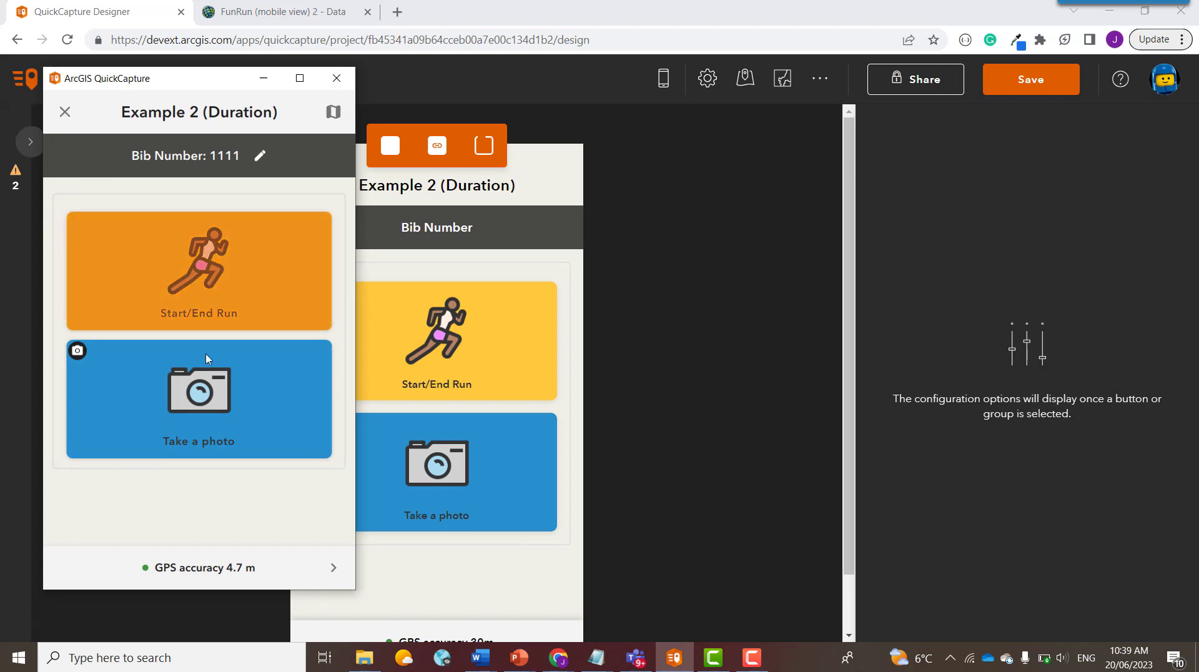
# Step: Record a test run with Start/End Run, checking the track on the map before ending it
pyautogui.click(333, 113)
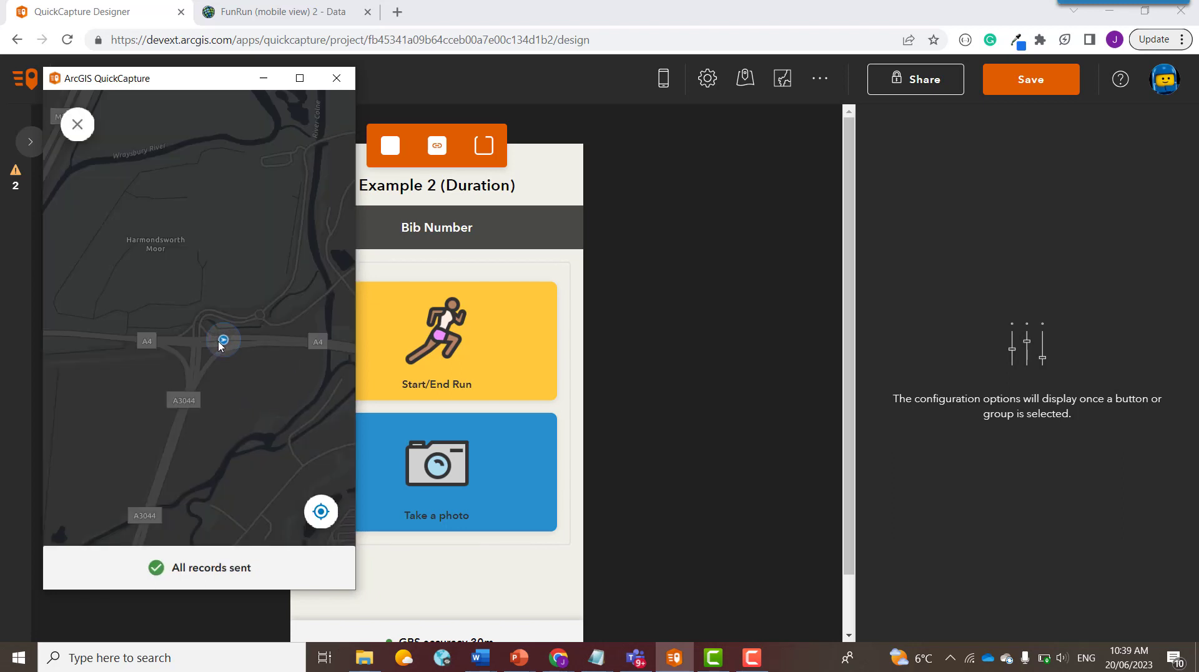
pyautogui.click(78, 124)
pyautogui.click(176, 289)
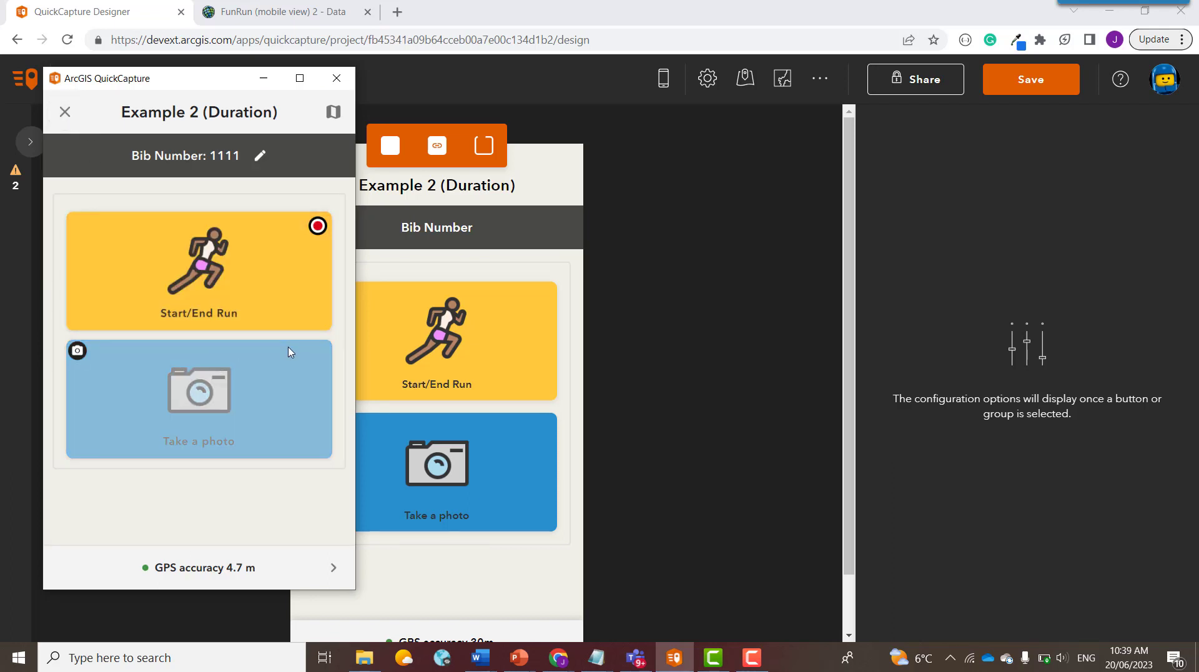
pyautogui.click(294, 321)
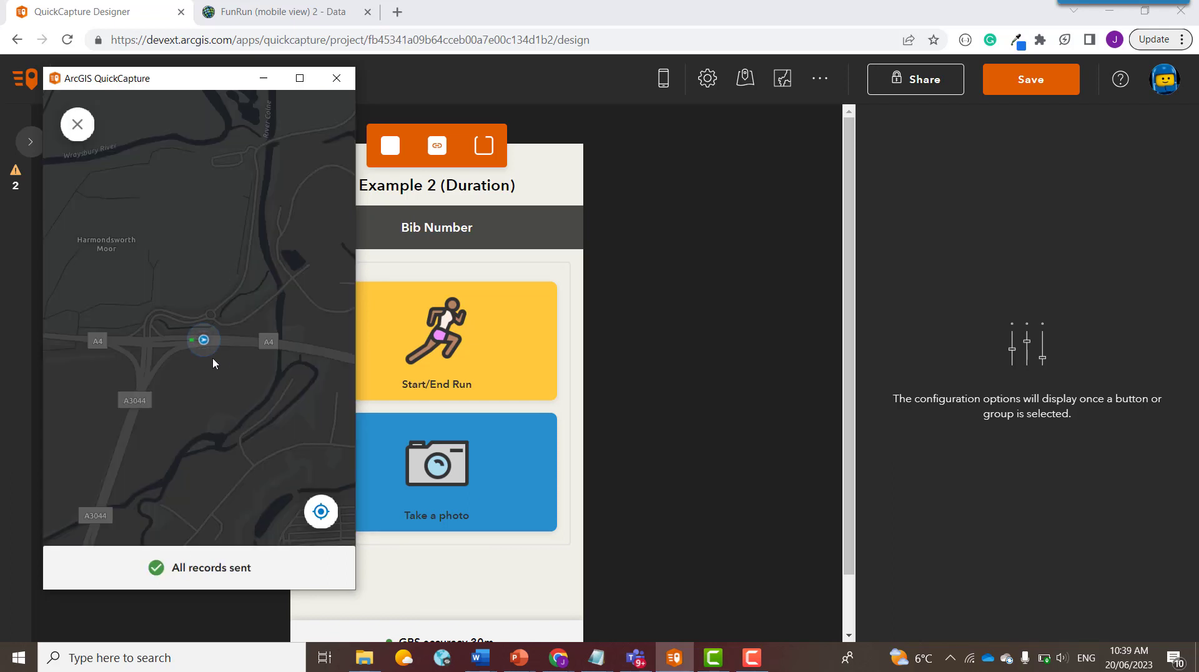
pyautogui.scroll(3, 219, 352)
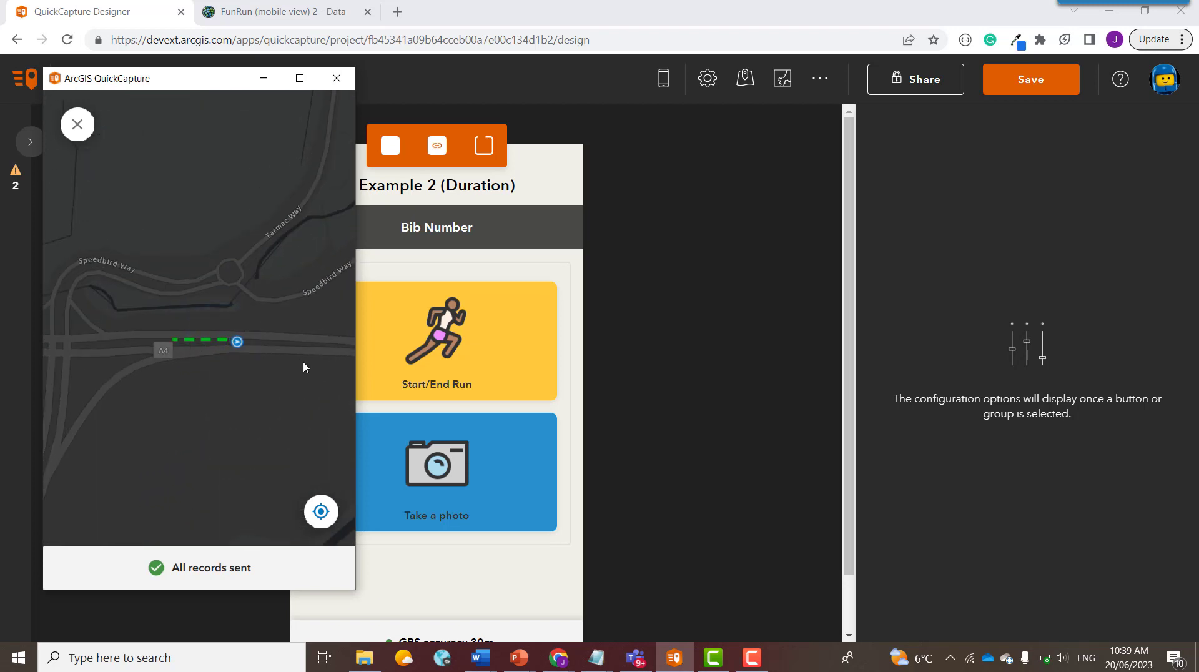
pyautogui.click(77, 124)
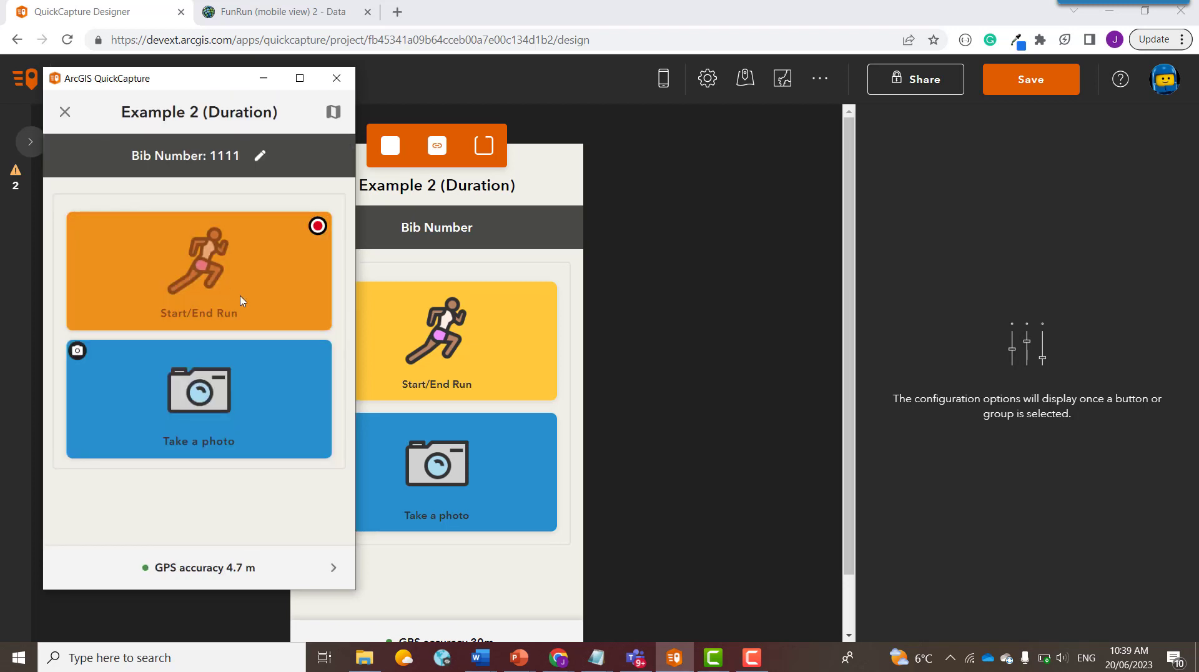
pyautogui.click(289, 292)
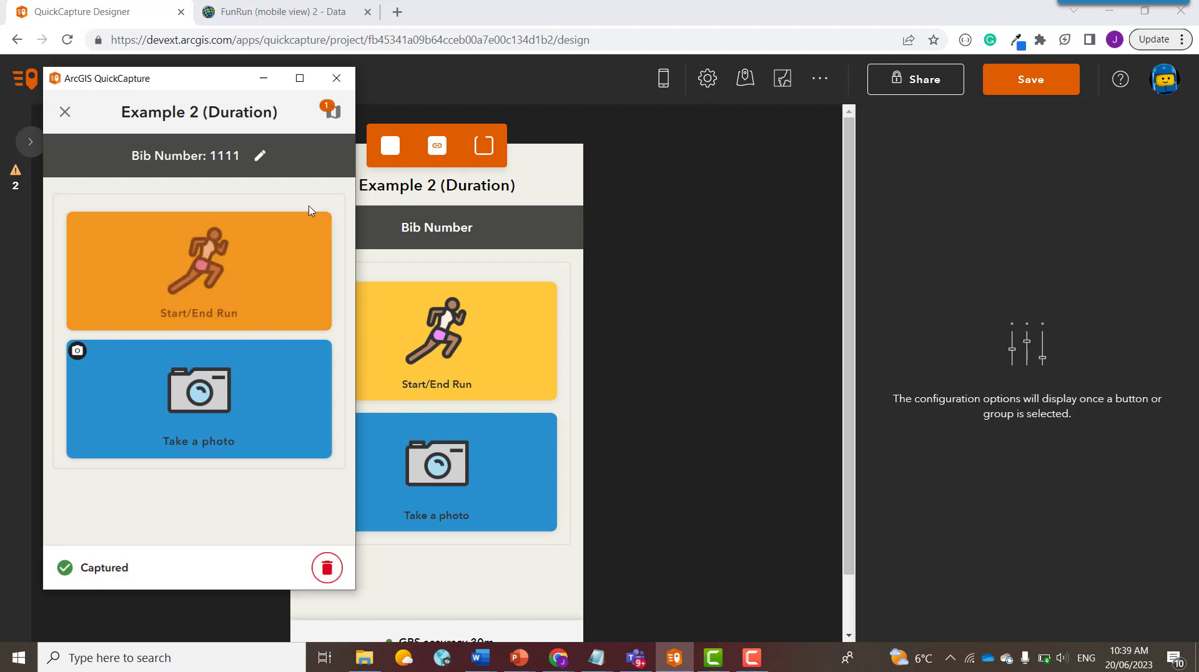
# Step: Review the captured run's track on the map and send the record to the server
pyautogui.click(336, 111)
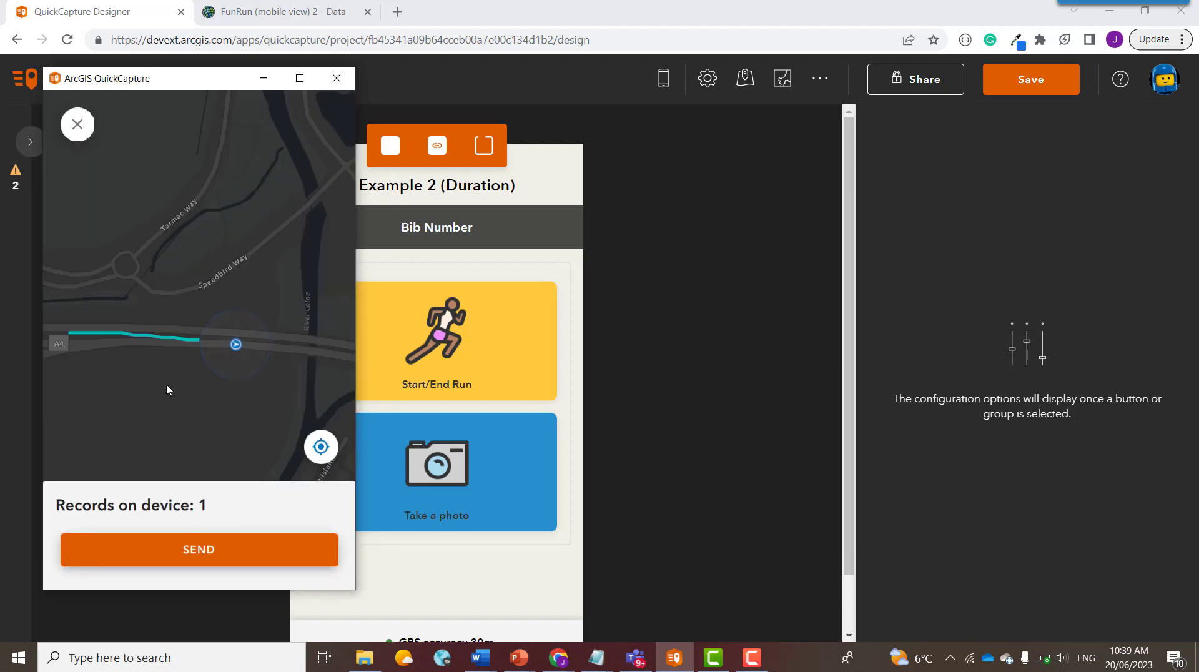
pyautogui.moveTo(168, 384); pyautogui.dragTo(201, 381)
pyautogui.scroll(-1, 198, 381)
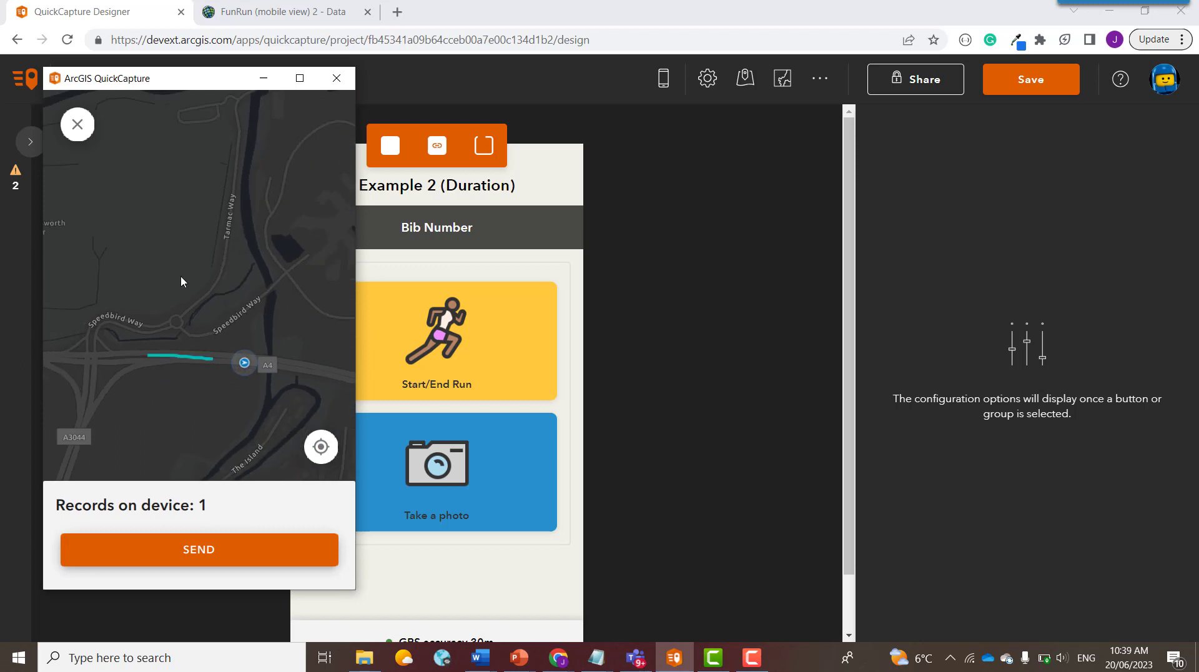
pyautogui.click(156, 550)
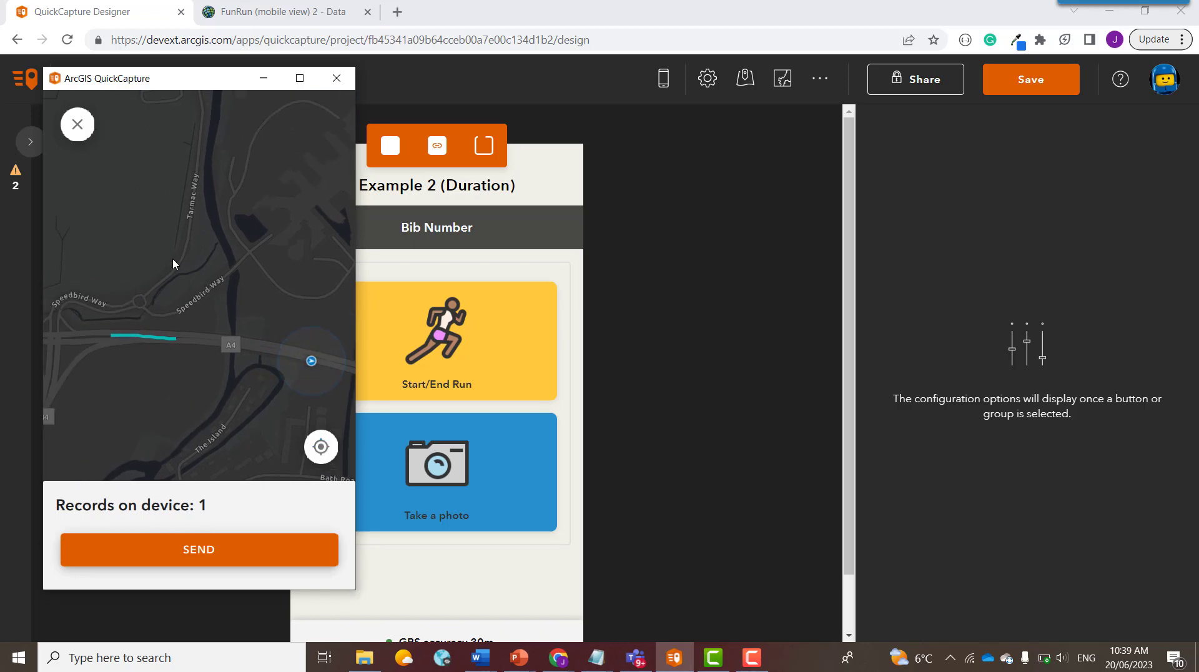
pyautogui.click(193, 557)
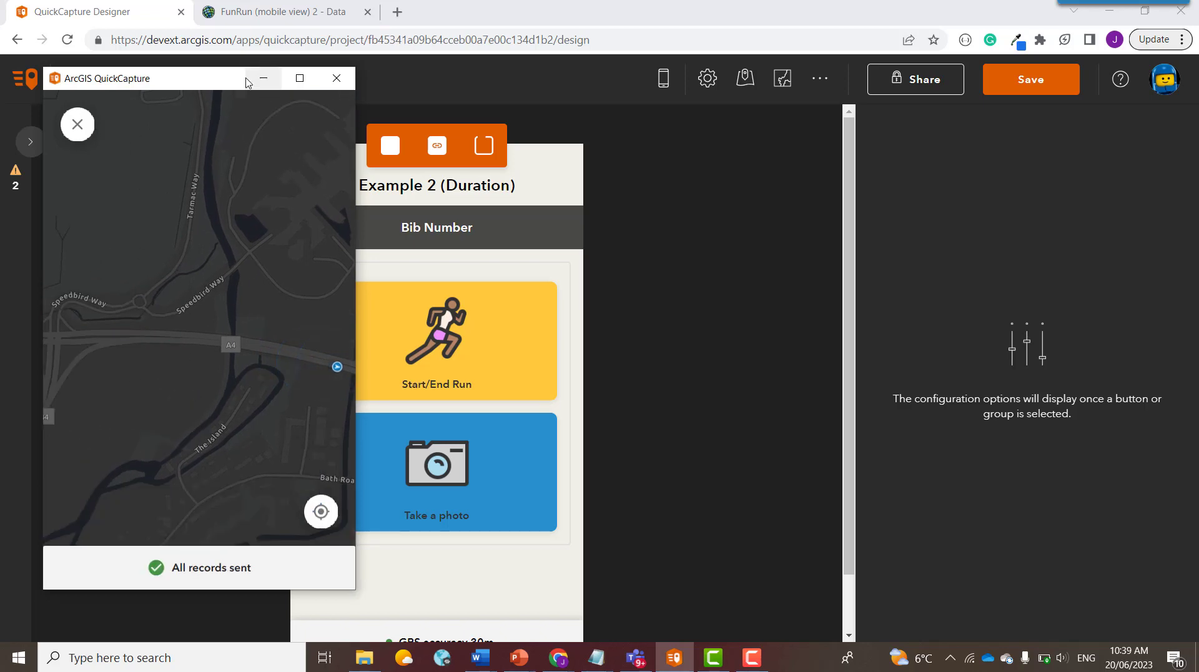
pyautogui.click(294, 12)
# Step: Reload the Routes layer table by switching to Photos and back, then scroll right to Duration (mins)
pyautogui.click(191, 170)
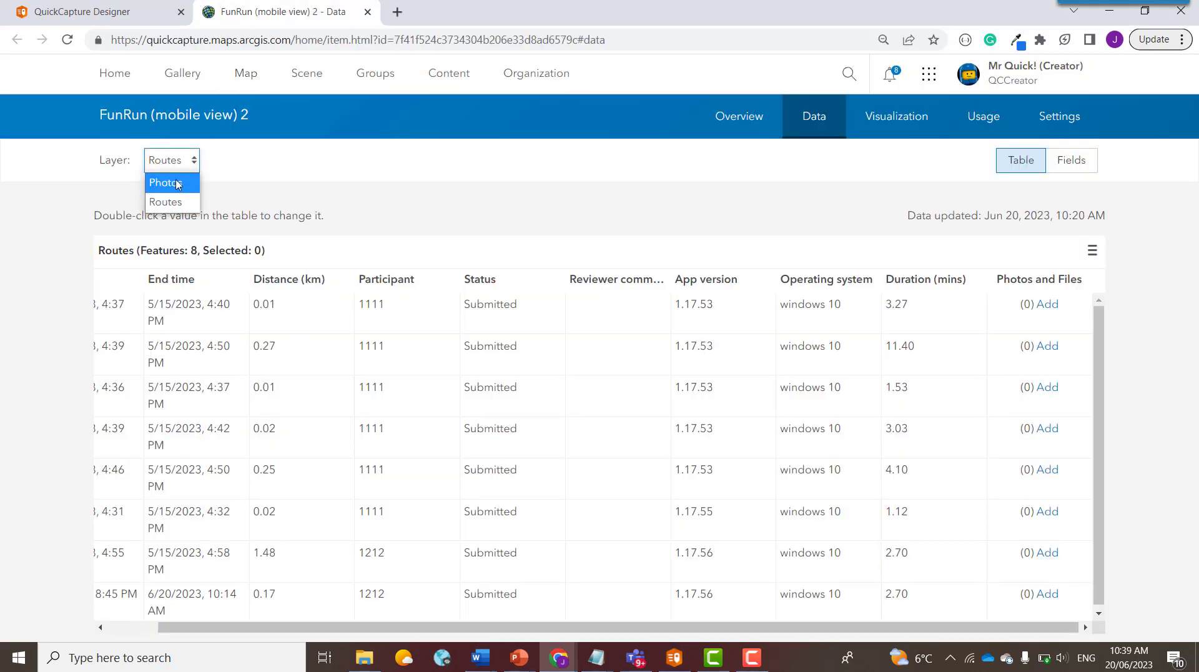
pyautogui.click(183, 178)
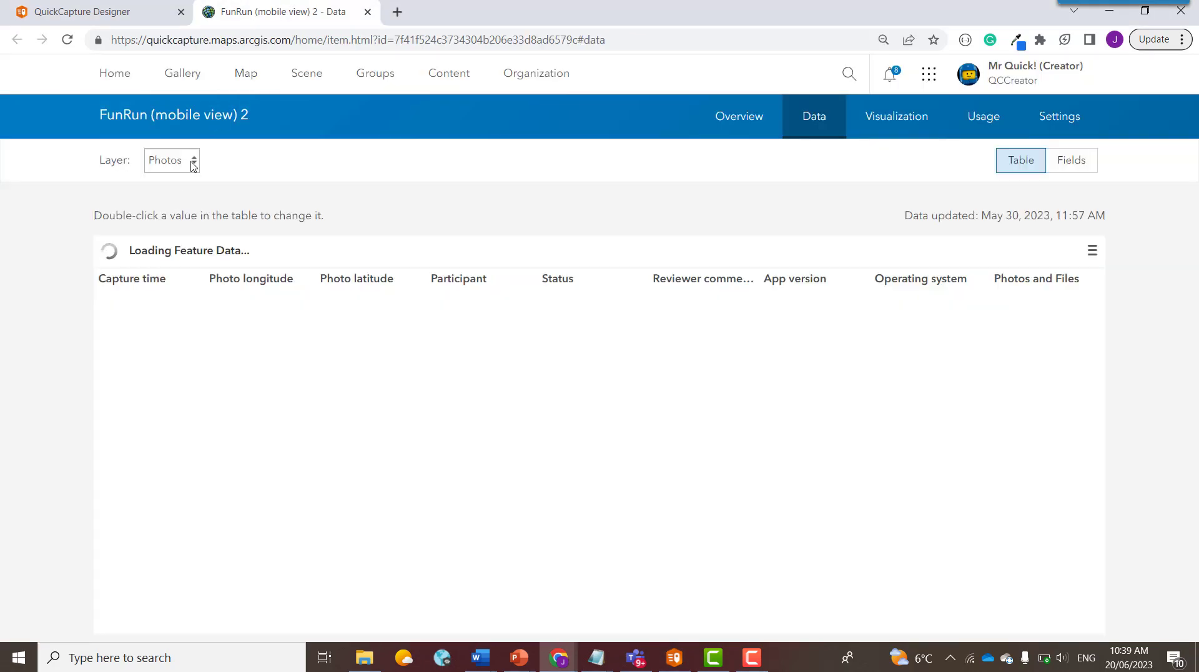
pyautogui.click(192, 162)
pyautogui.click(178, 201)
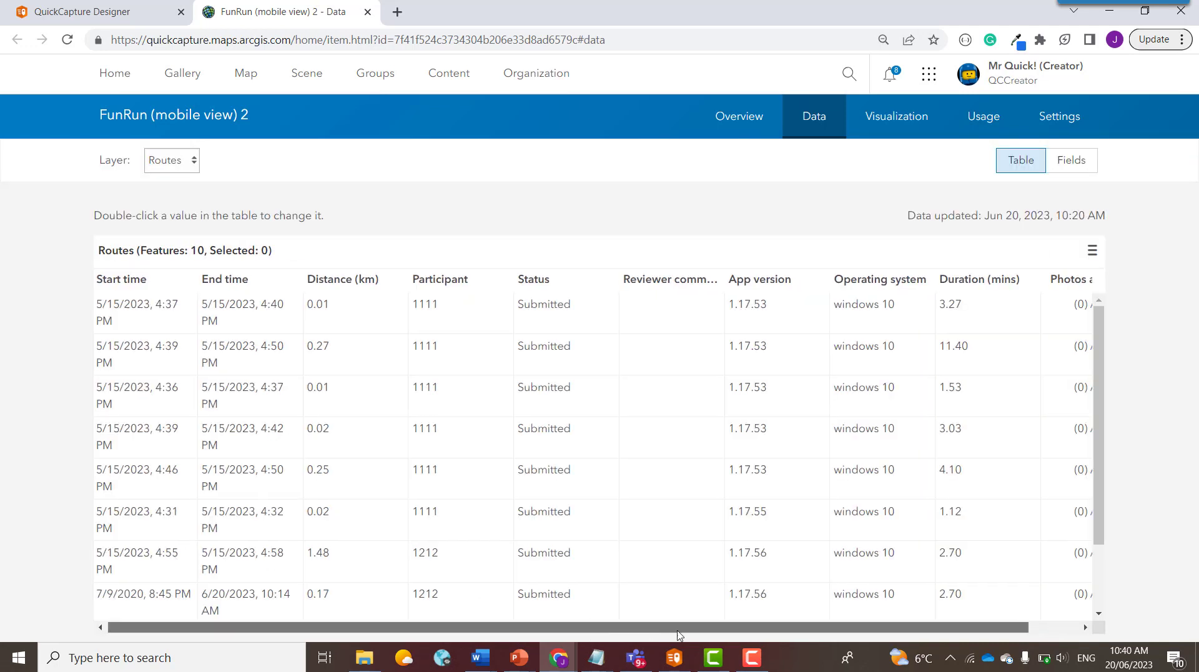
pyautogui.moveTo(561, 621); pyautogui.dragTo(613, 622)
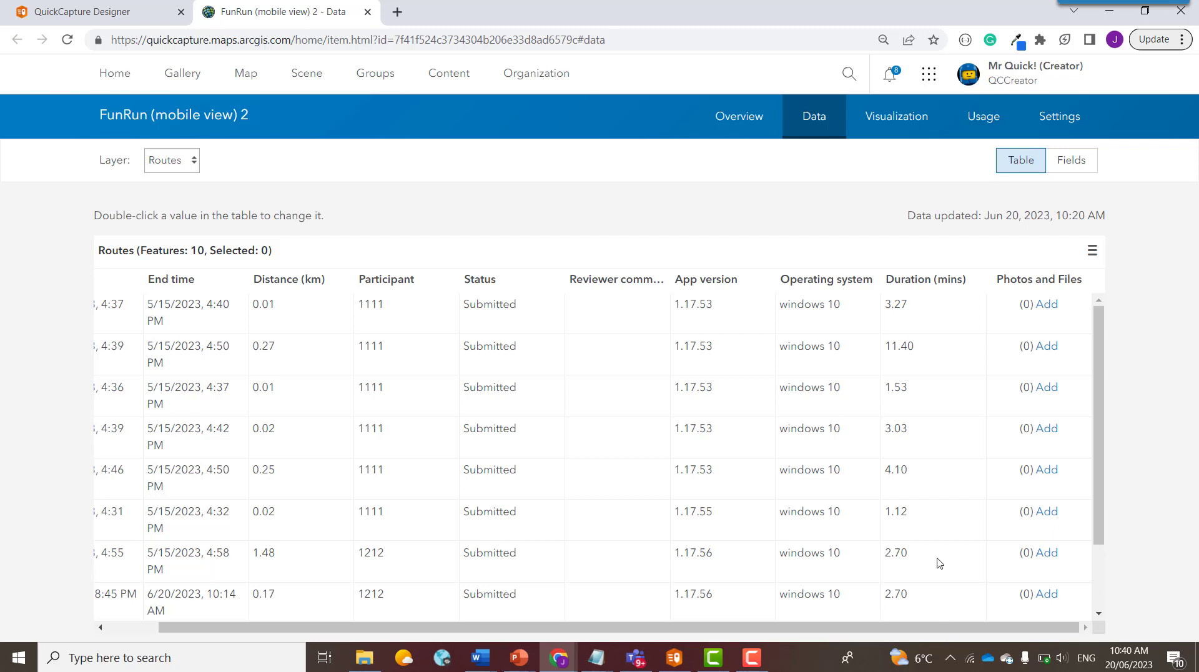